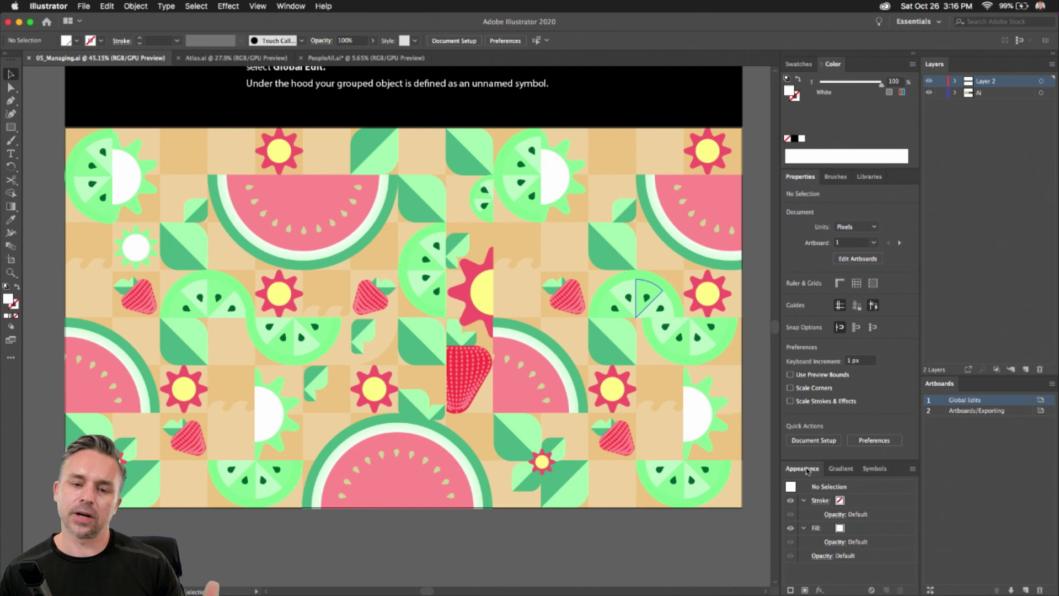
- Show the Symbols panel and zoom in on the fruit pattern artboard
click(874, 468)
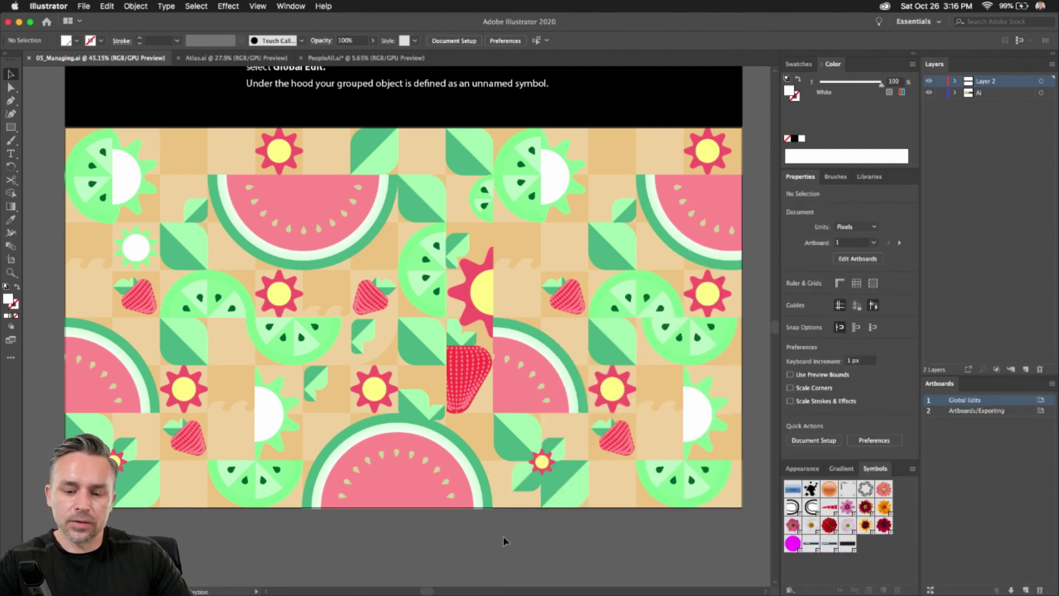
scroll(220, 226, up, 3)
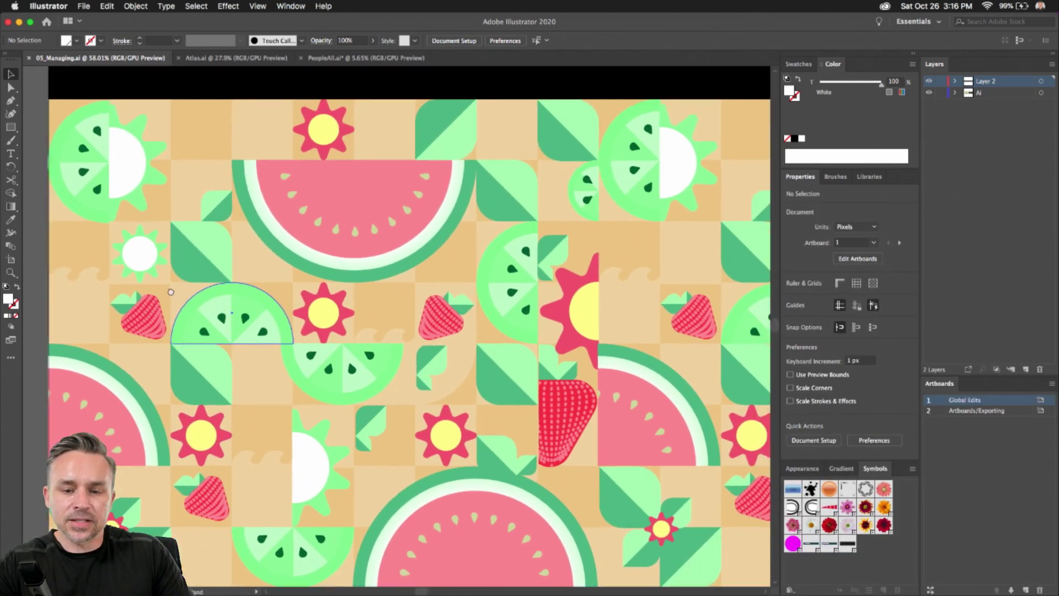
- Drag the rotated top-right lime-half group to the pattern's top-left corner
key(m)
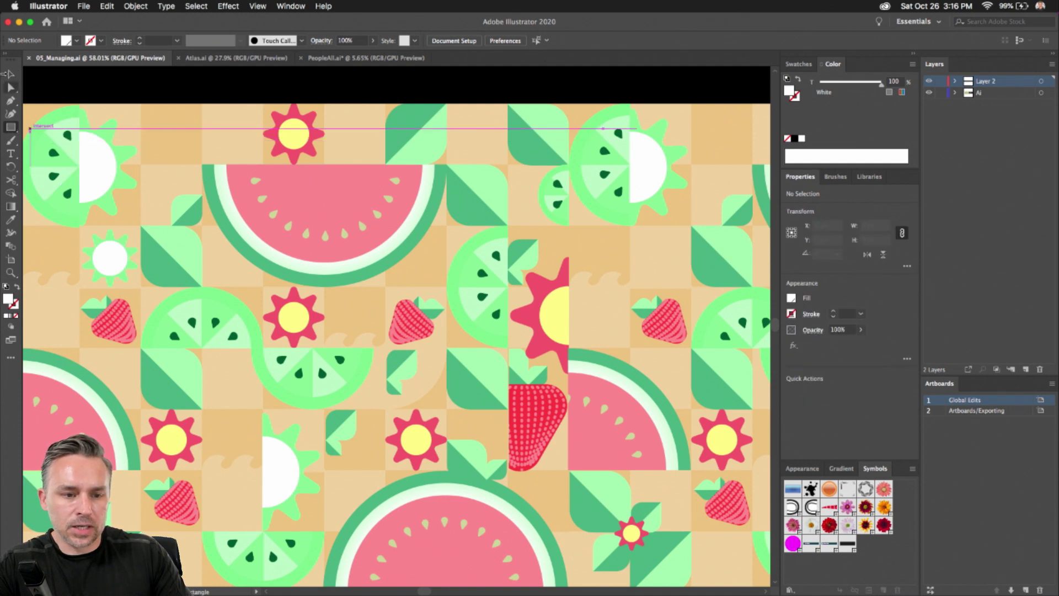
click(10, 75)
click(47, 160)
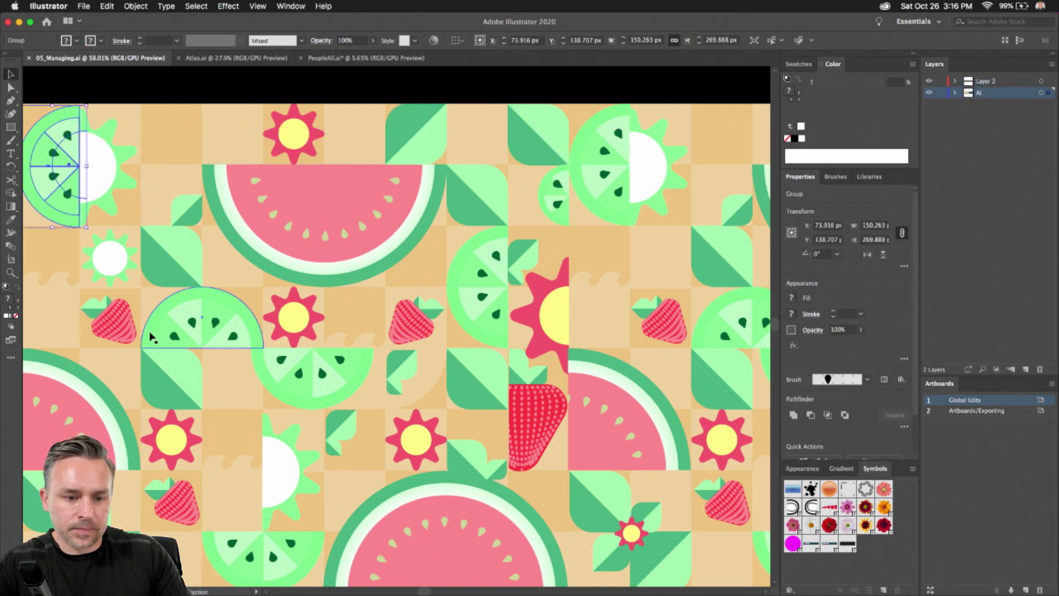
click(148, 332)
click(609, 143)
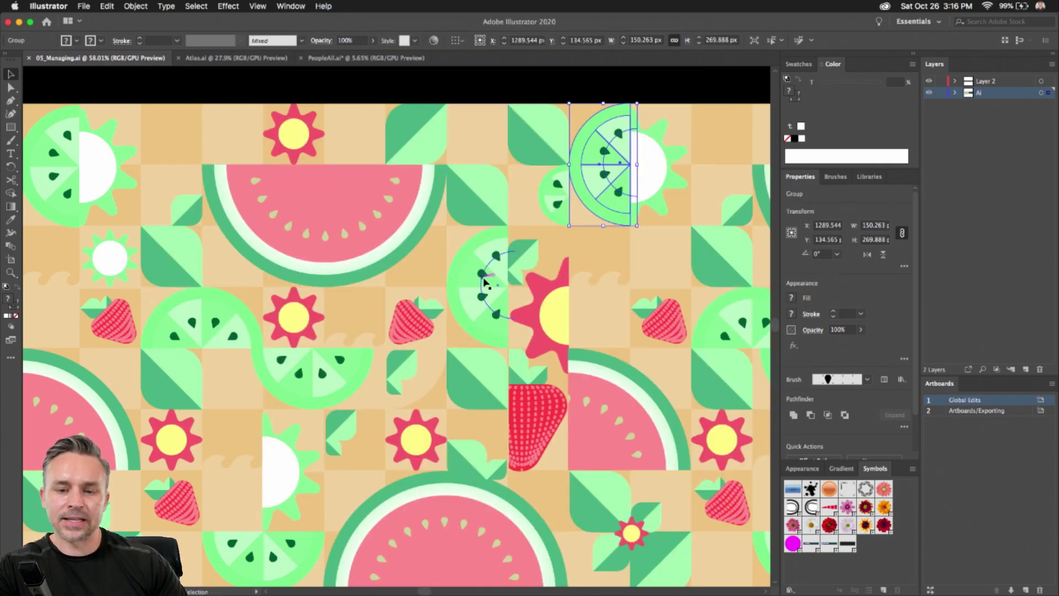
drag(484, 281, 51, 150)
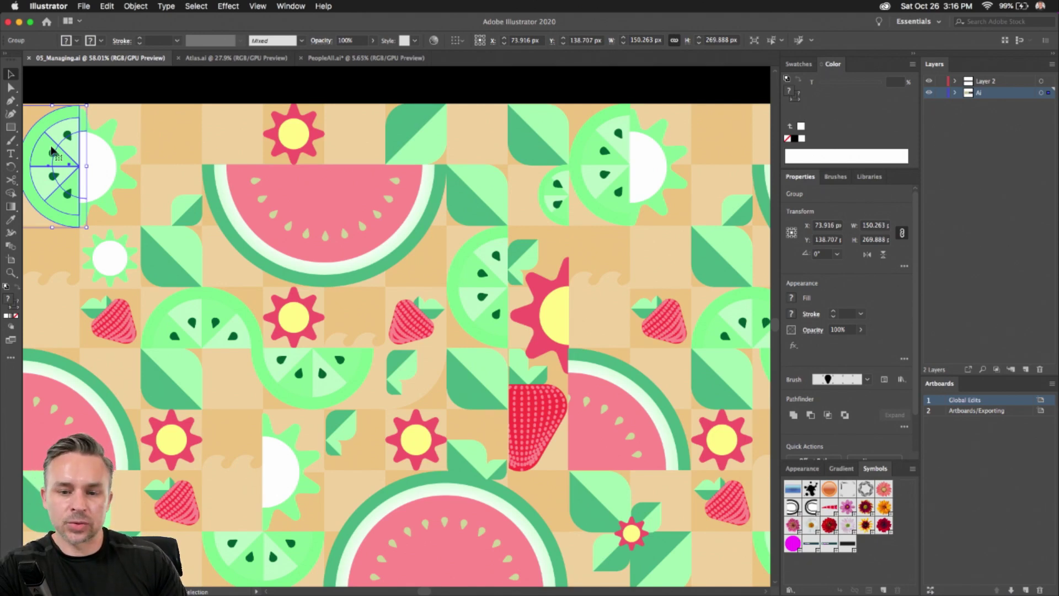
- Set the lime-half group's Y position to 84 and nudge it down into place
scroll(352, 232, left, 5)
scroll(353, 232, up, 2)
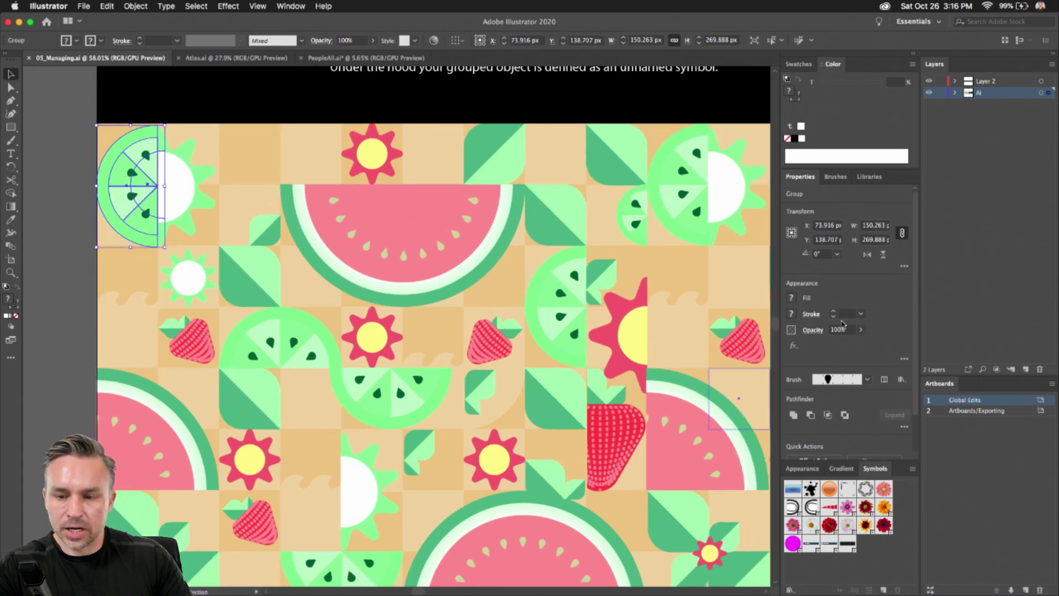
click(825, 239)
text(84)
key(Return)
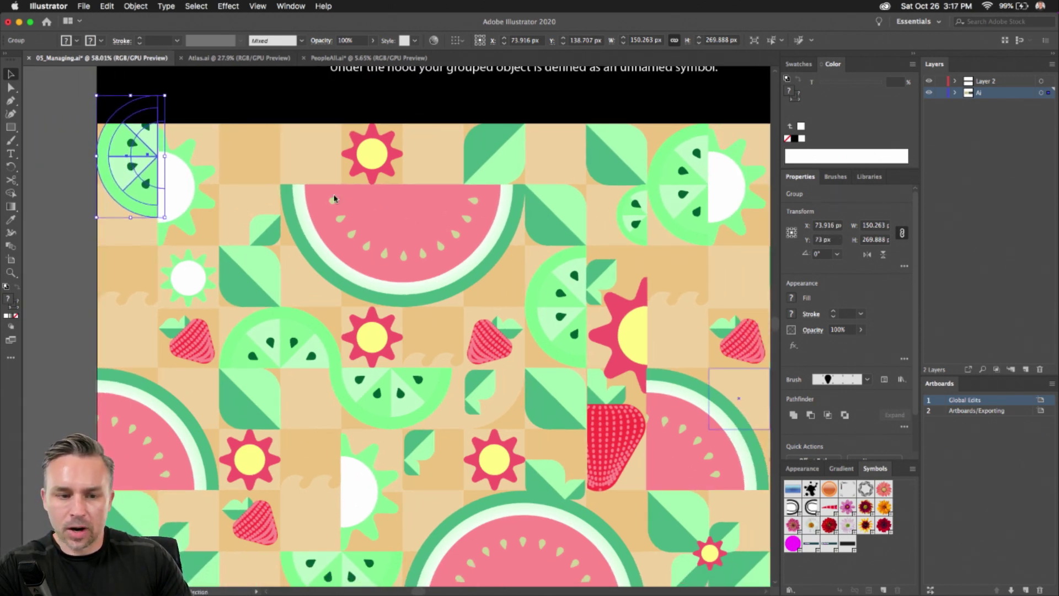
click(248, 152)
drag(118, 141, 120, 175)
scroll(869, 373, down, 2)
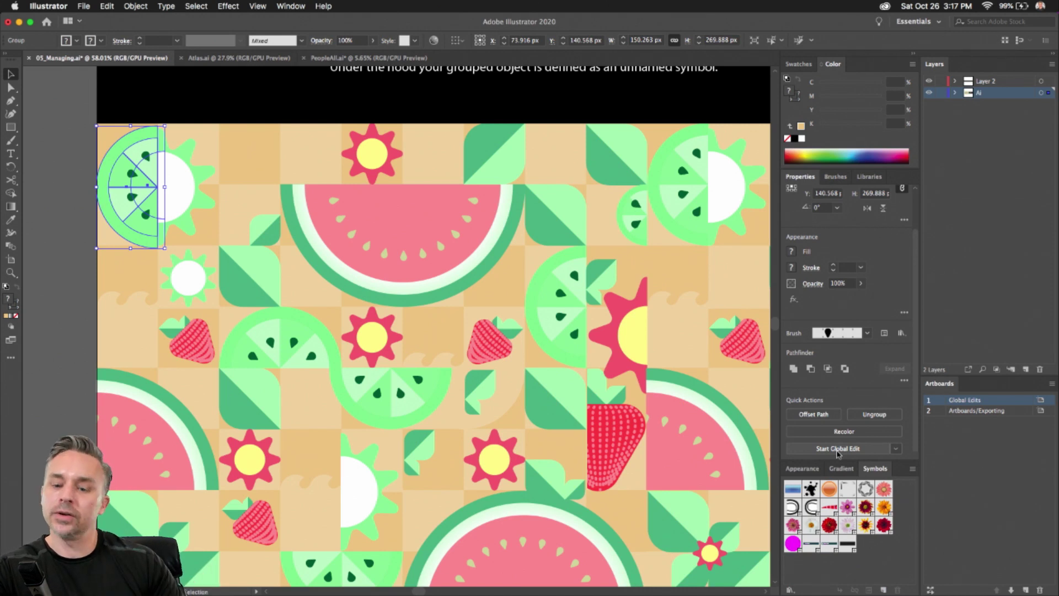
- Start a global edit on the lime halves, isolate one group, and make its seeds white
click(837, 448)
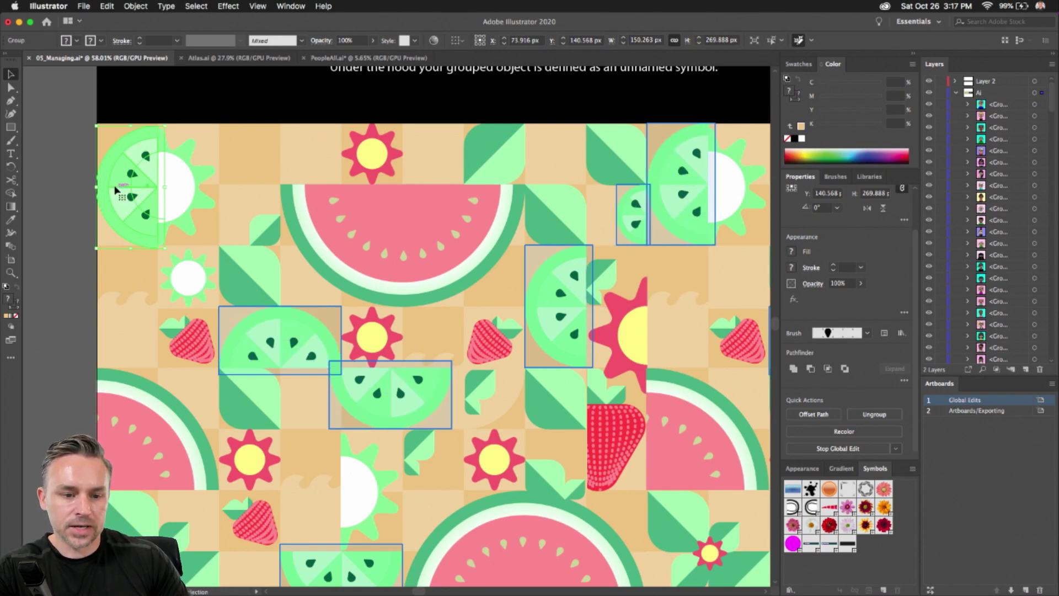
drag(97, 165, 247, 214)
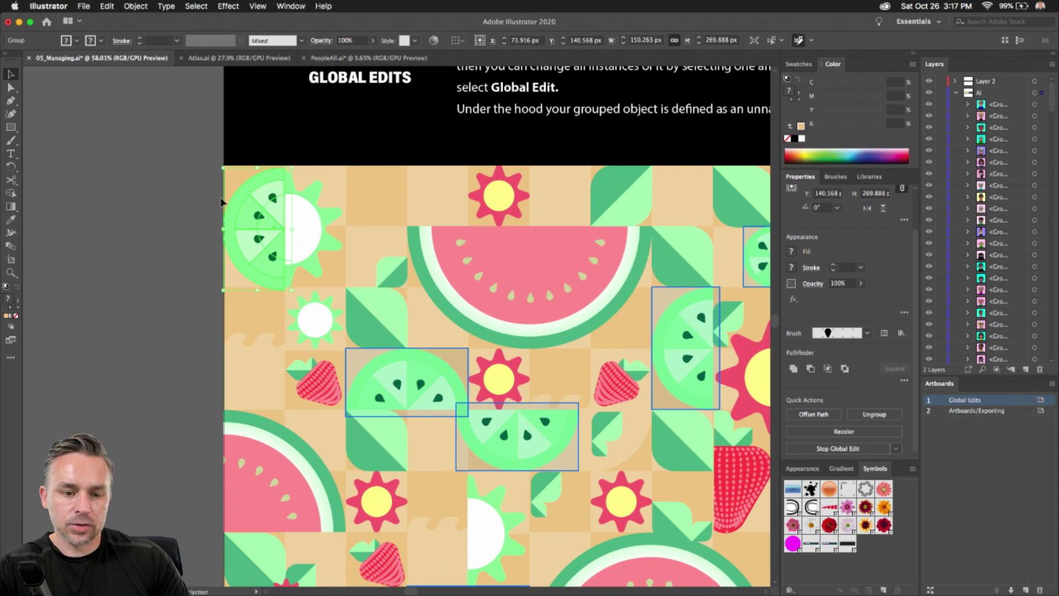
scroll(221, 202, up, 3)
double_click(254, 229)
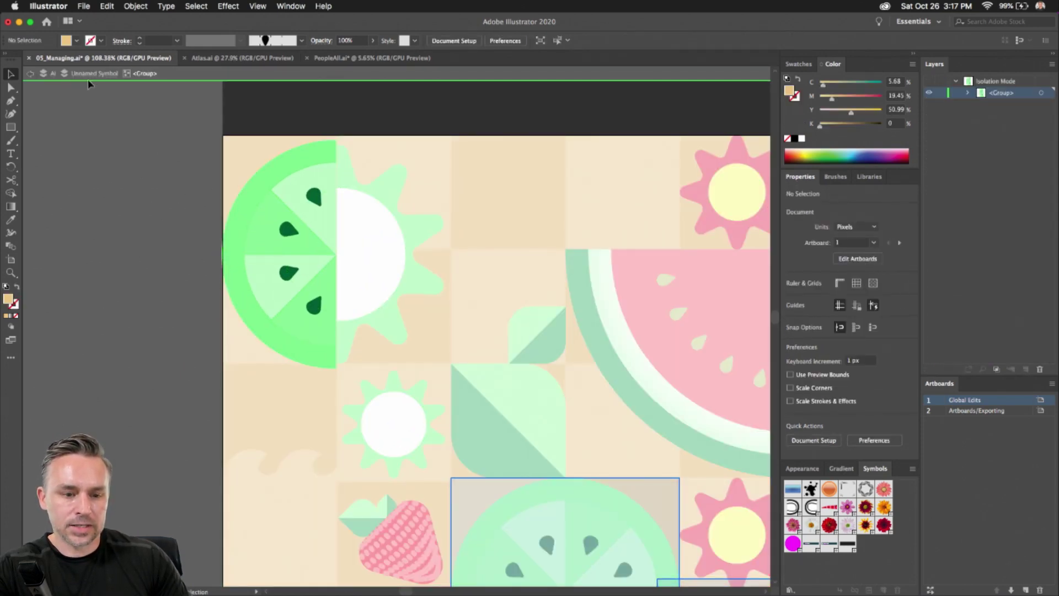
click(288, 231)
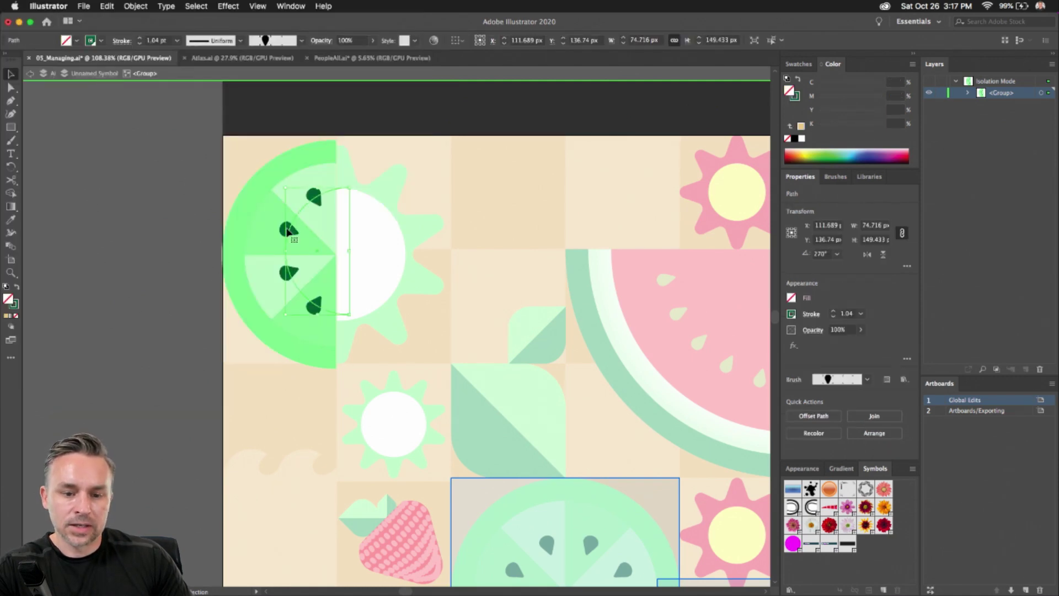
click(791, 314)
click(688, 359)
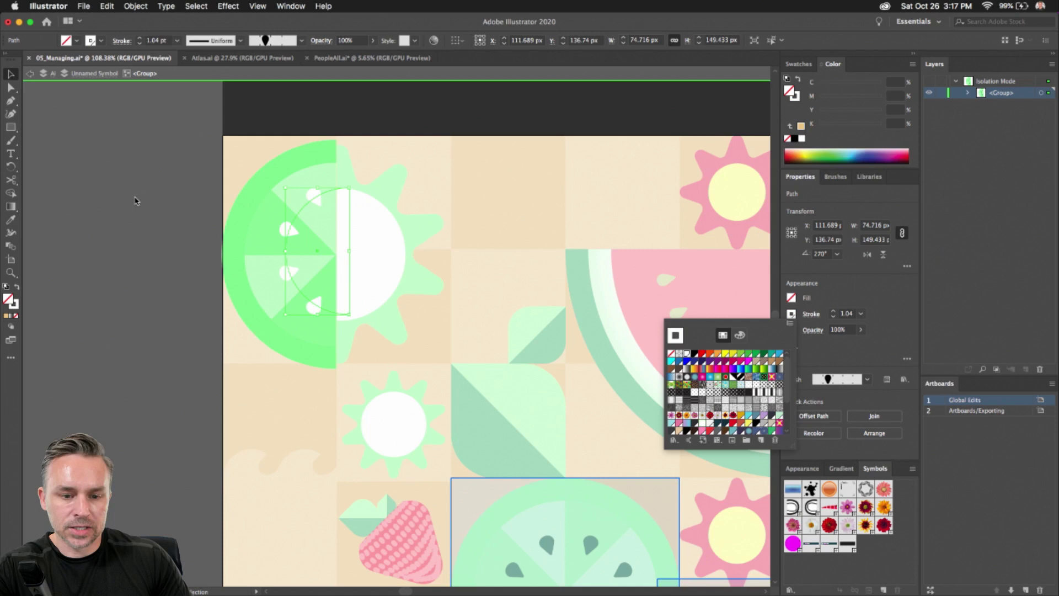
- Darken the lime rind to C 49, Y 76 and exit isolation mode
click(237, 235)
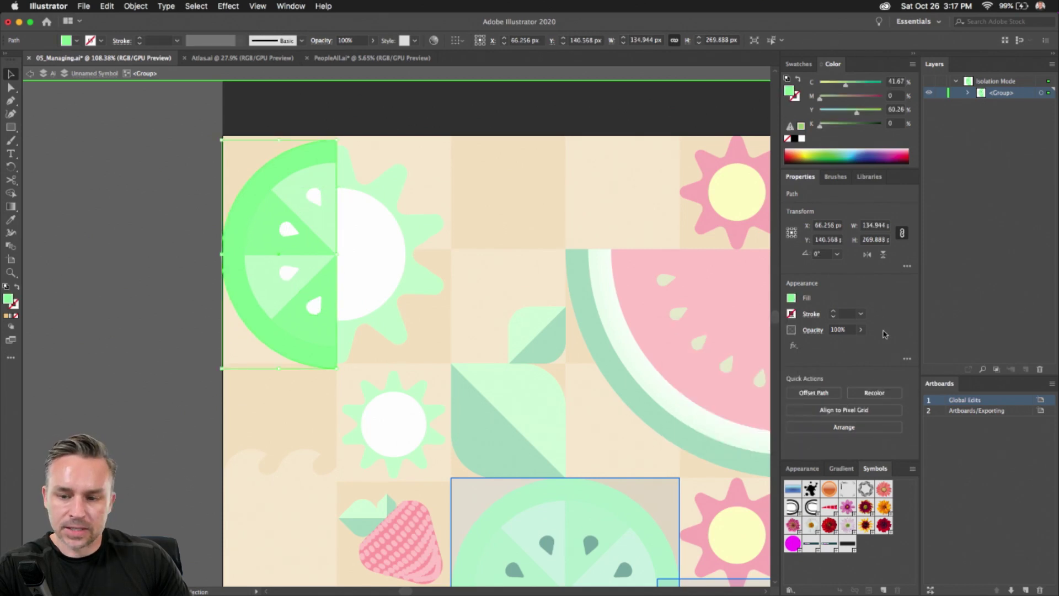
click(789, 300)
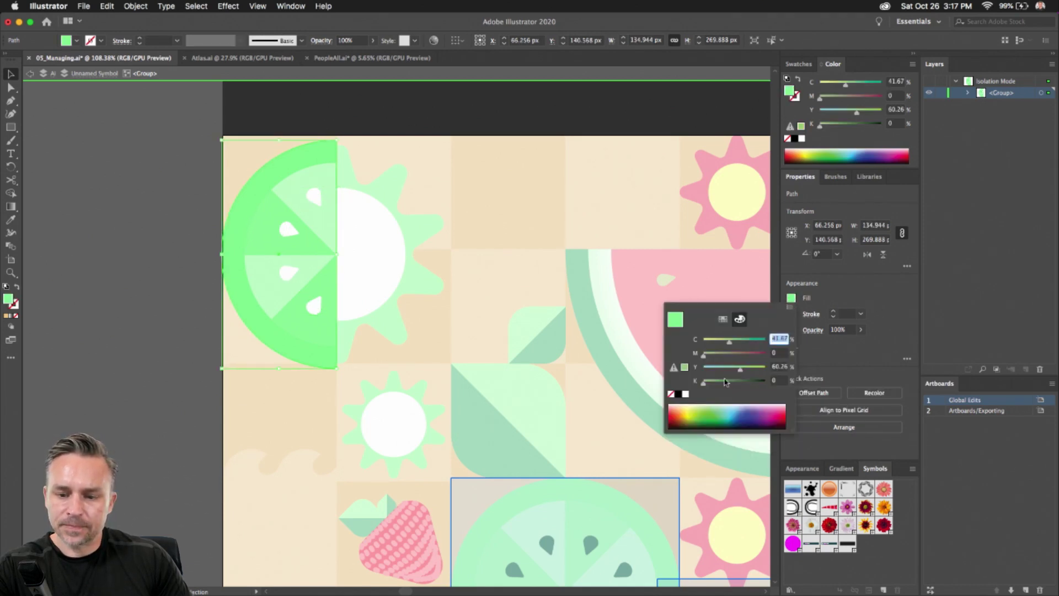
drag(736, 343, 733, 343)
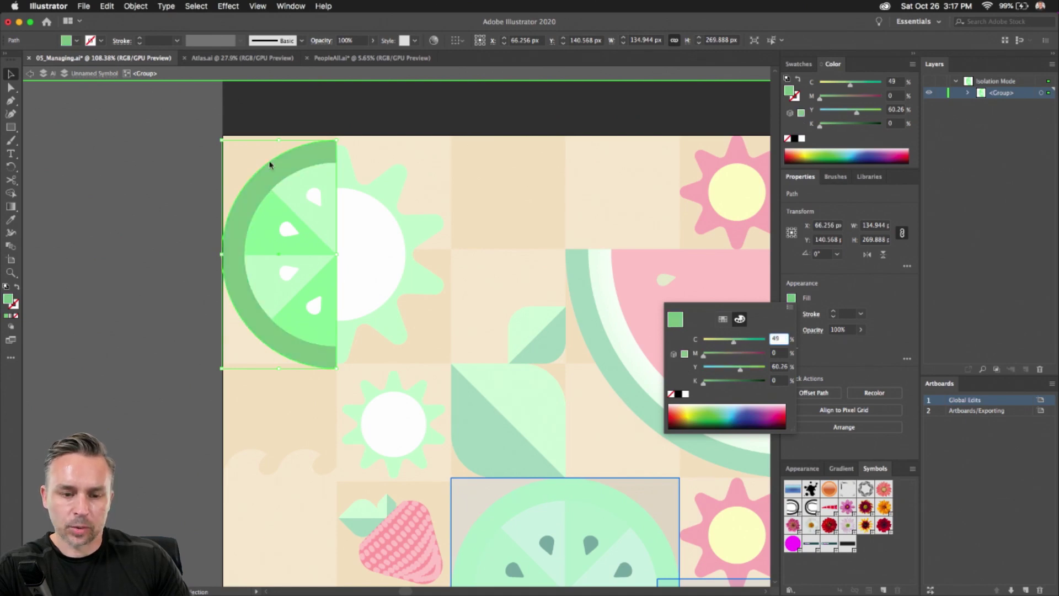
click(750, 368)
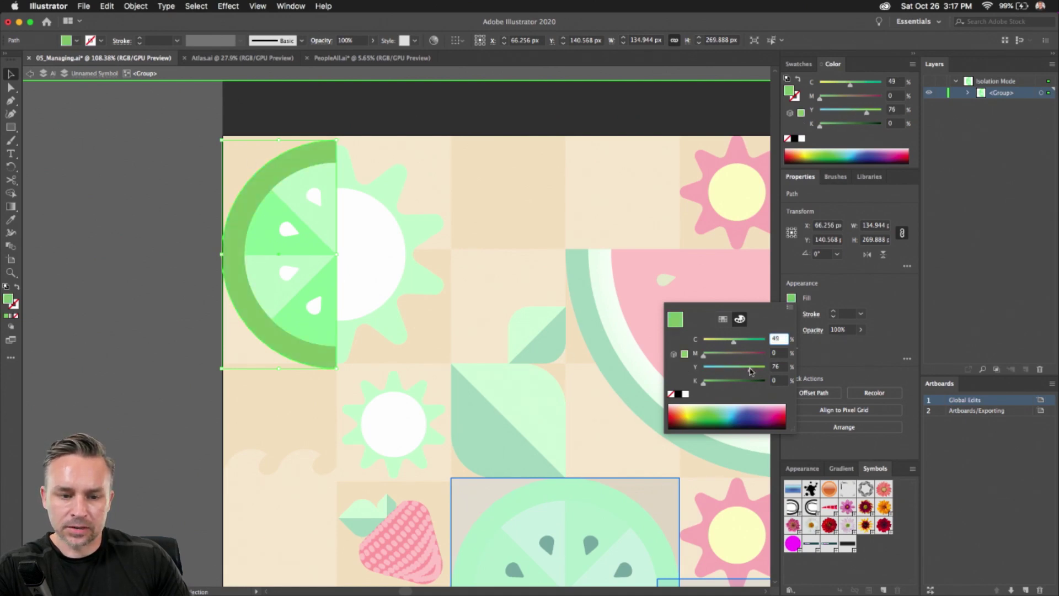
click(164, 170)
click(171, 166)
click(30, 74)
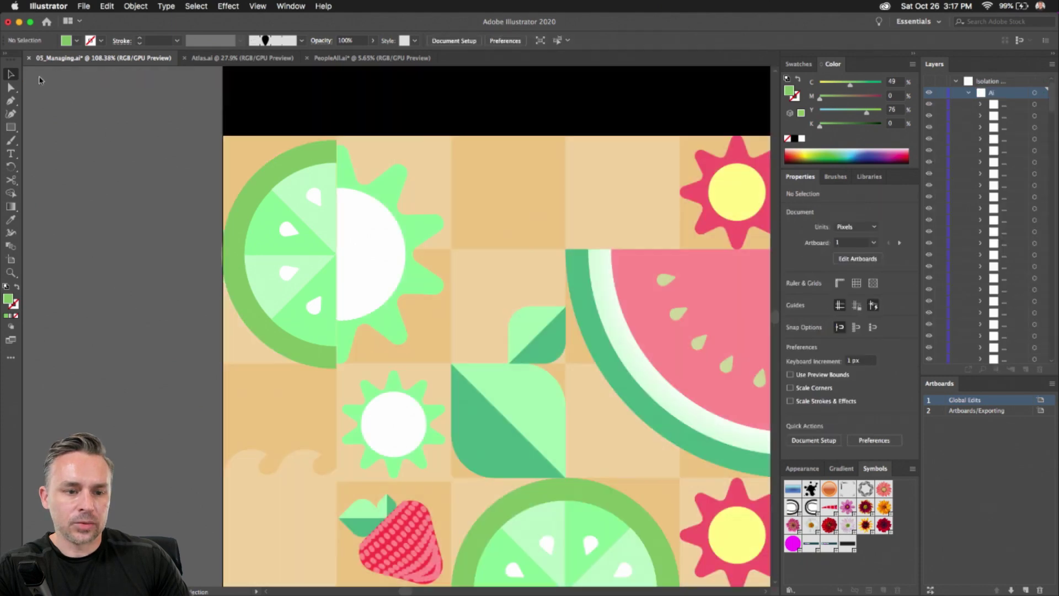
- Review the recoloured fruit pattern zoomed out, then bring up the Atlas.ai document
scroll(182, 206, down, 5)
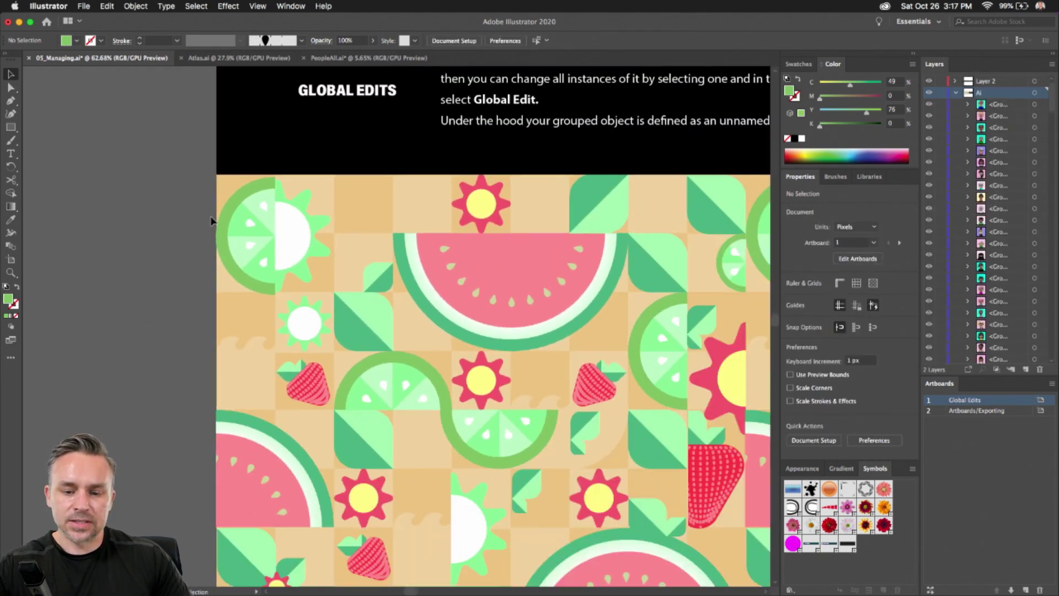
scroll(182, 206, up, 3)
scroll(294, 258, down, 2)
scroll(293, 258, right, 3)
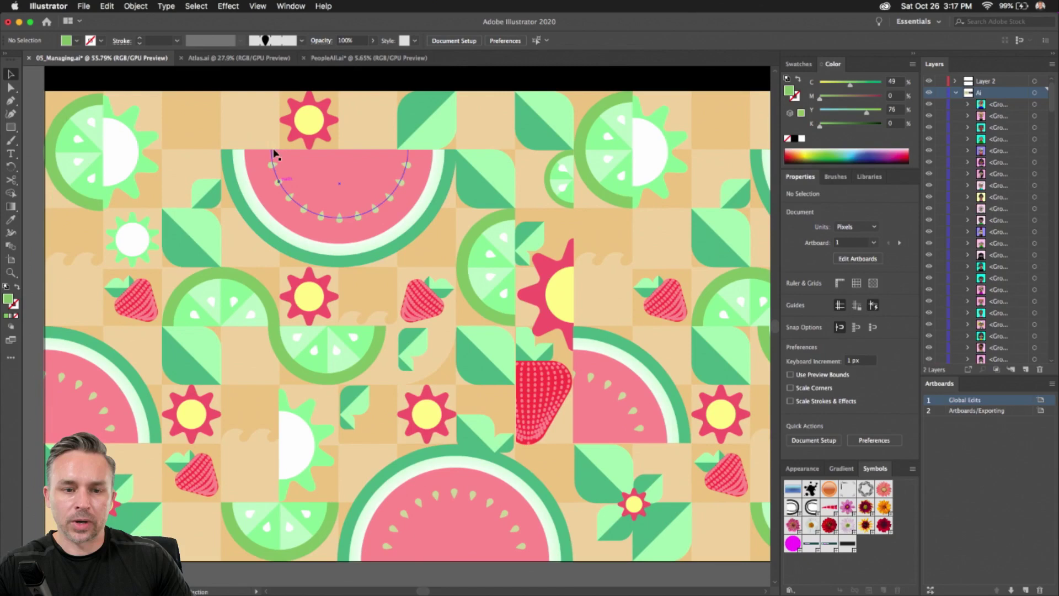
click(218, 58)
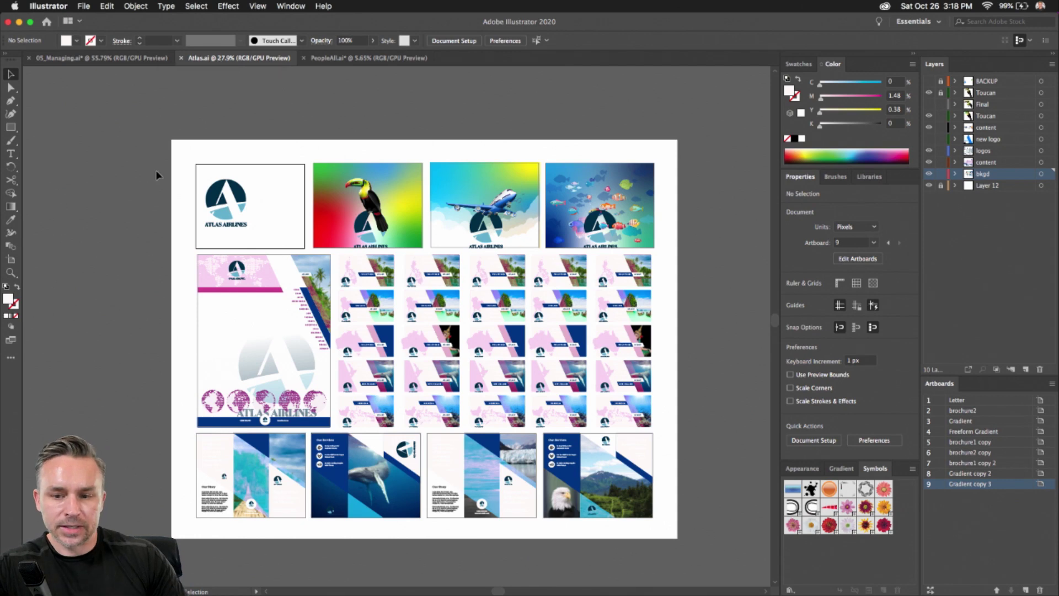
- Turn on the 'new logo' layer and select its blue A logo group on the first artboard
scroll(174, 167, up, 3)
scroll(260, 196, up, 2)
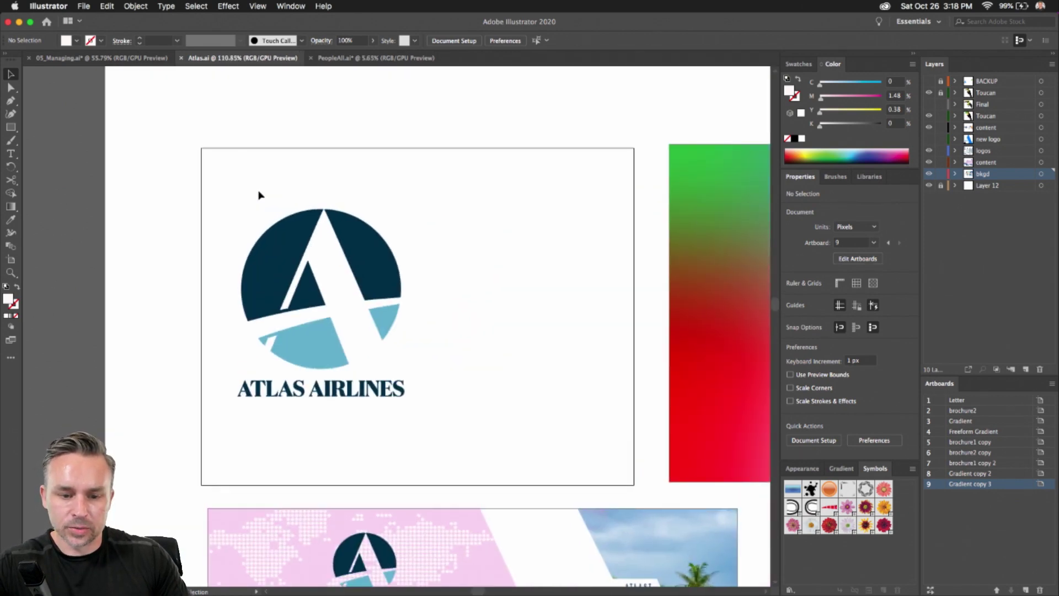
click(928, 139)
click(997, 149)
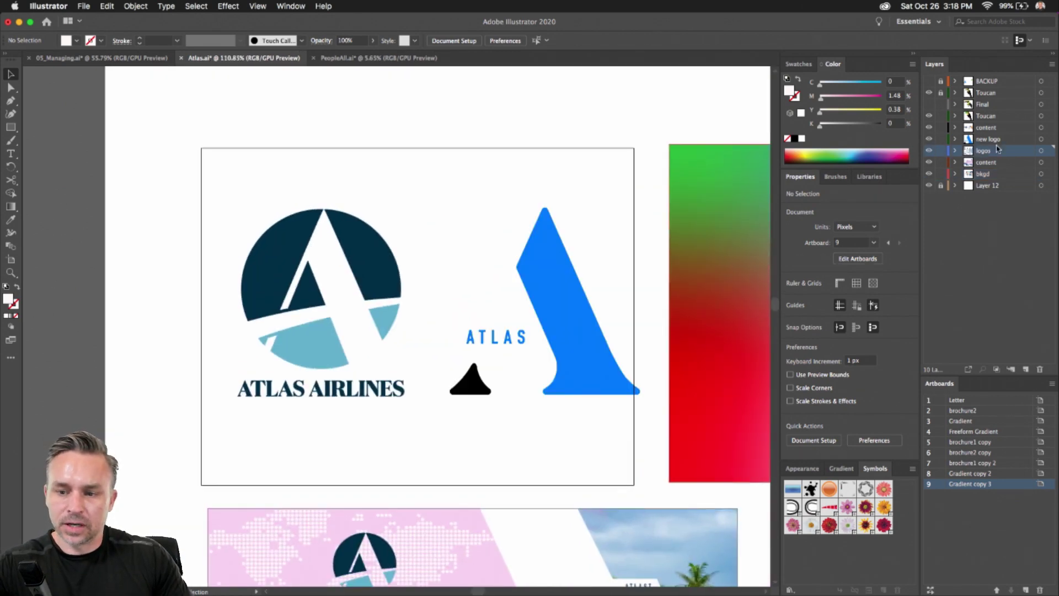
click(1007, 138)
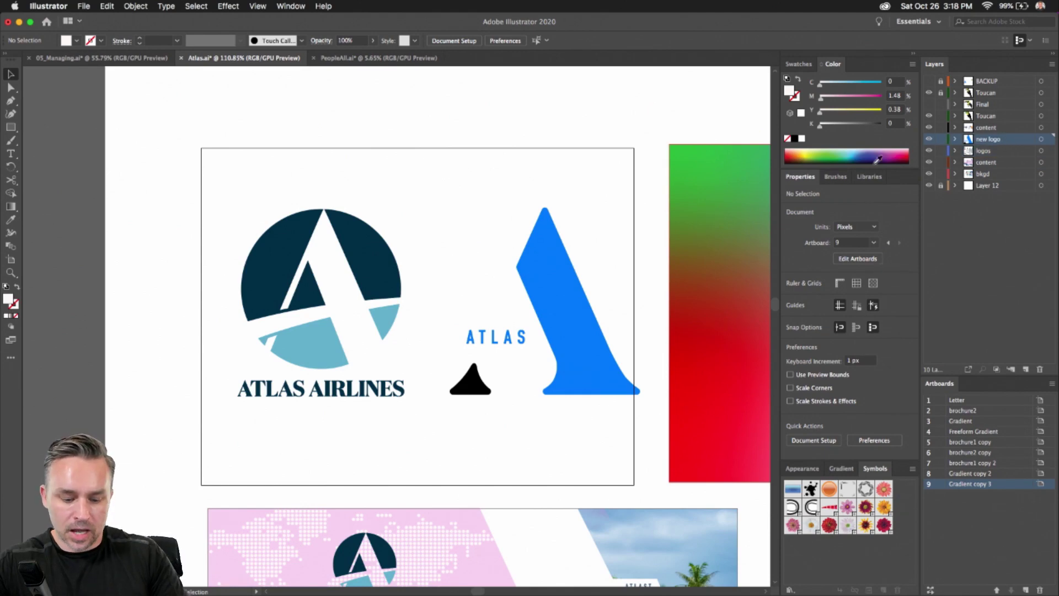
key(super+alt+0)
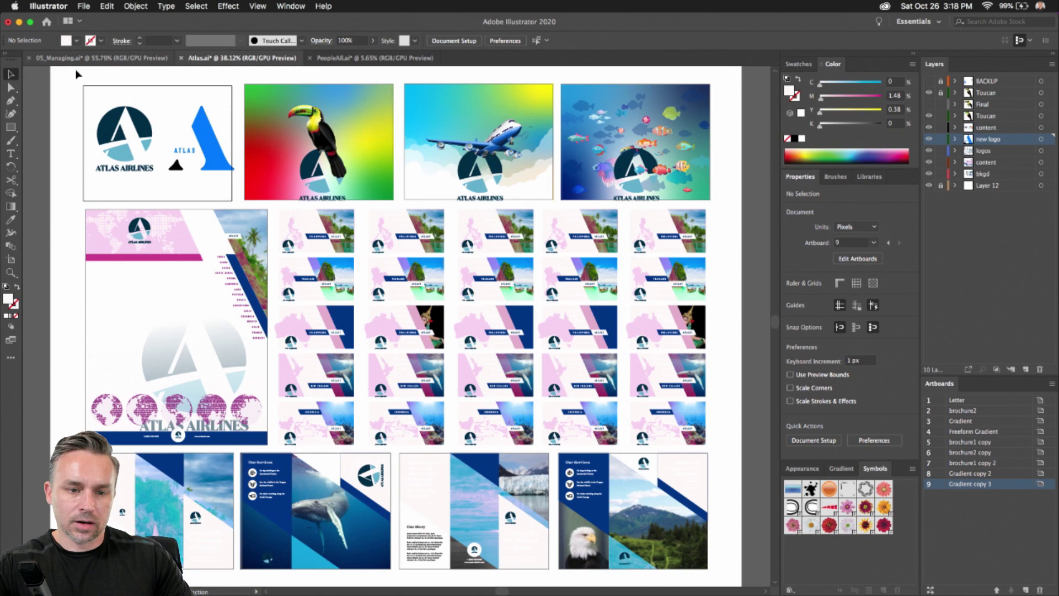
drag(42, 88, 333, 232)
scroll(386, 182, right, 5)
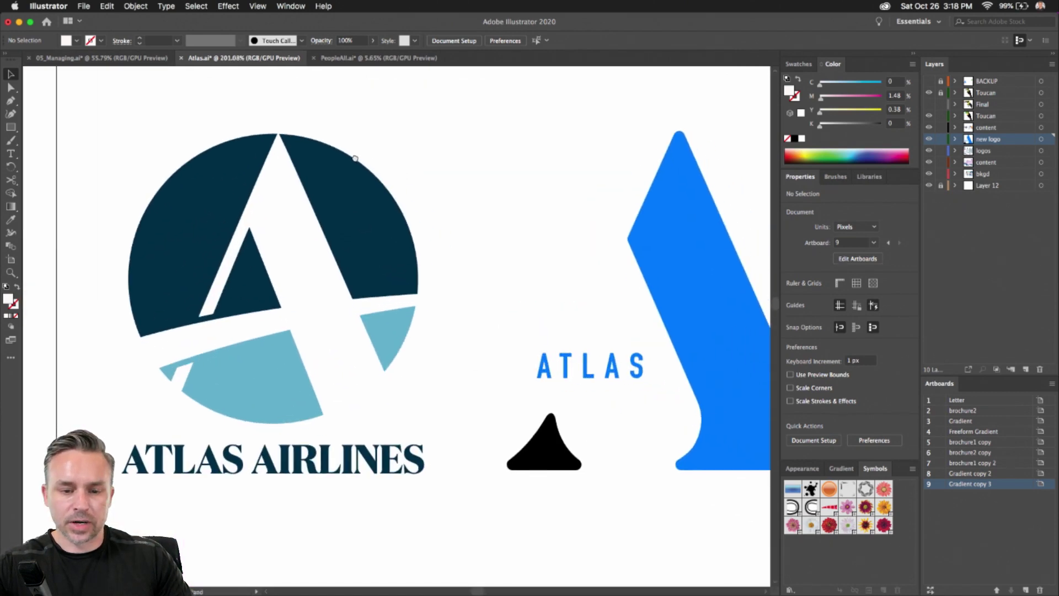
click(532, 206)
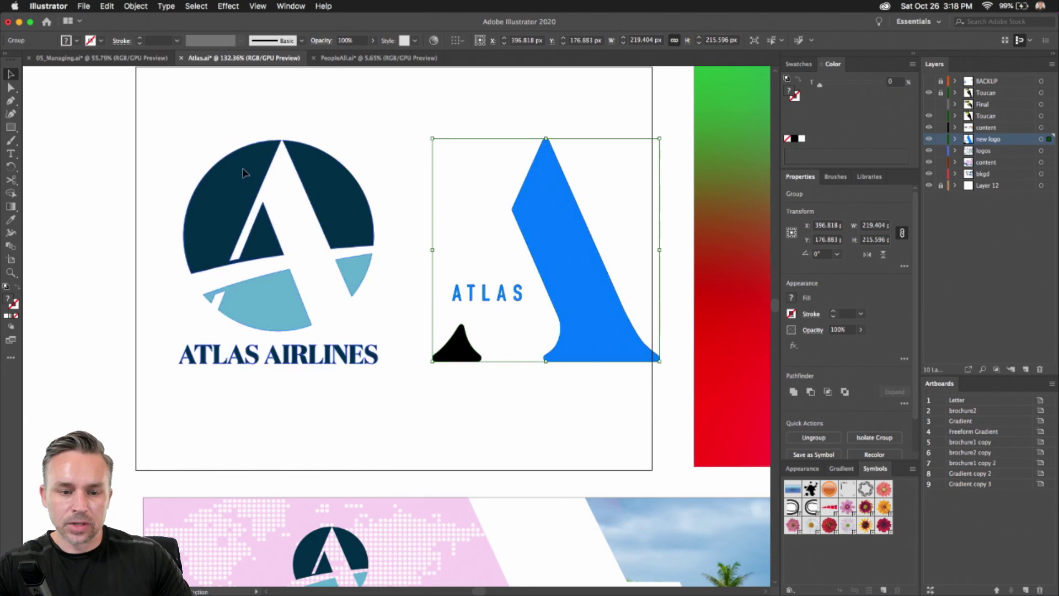
- Select the Atlas Airlines logo, run Start Global Edit, and enter isolation mode on its group
click(225, 191)
scroll(827, 416, down, 2)
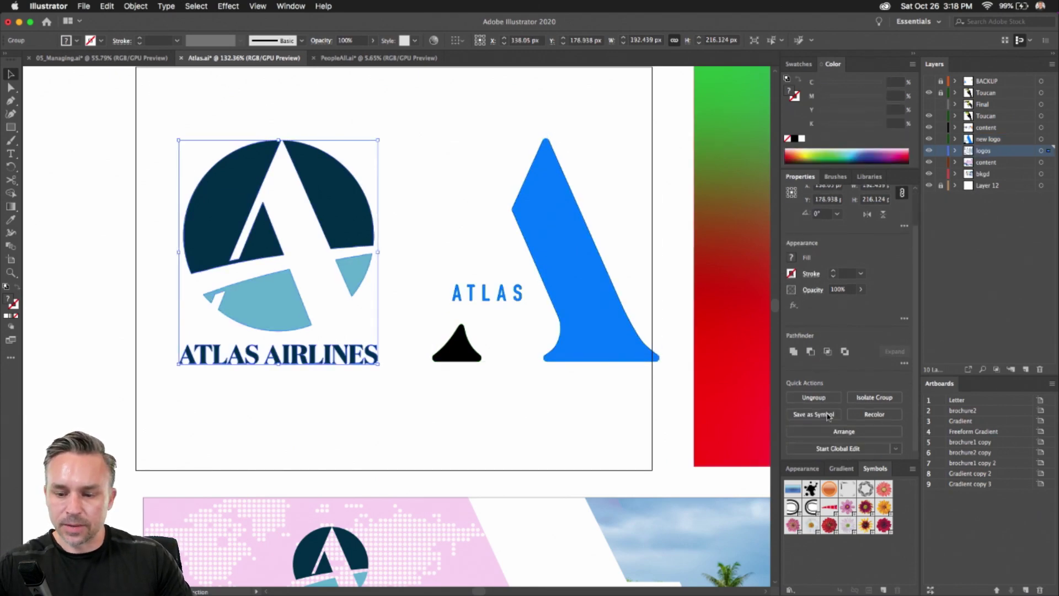
click(821, 448)
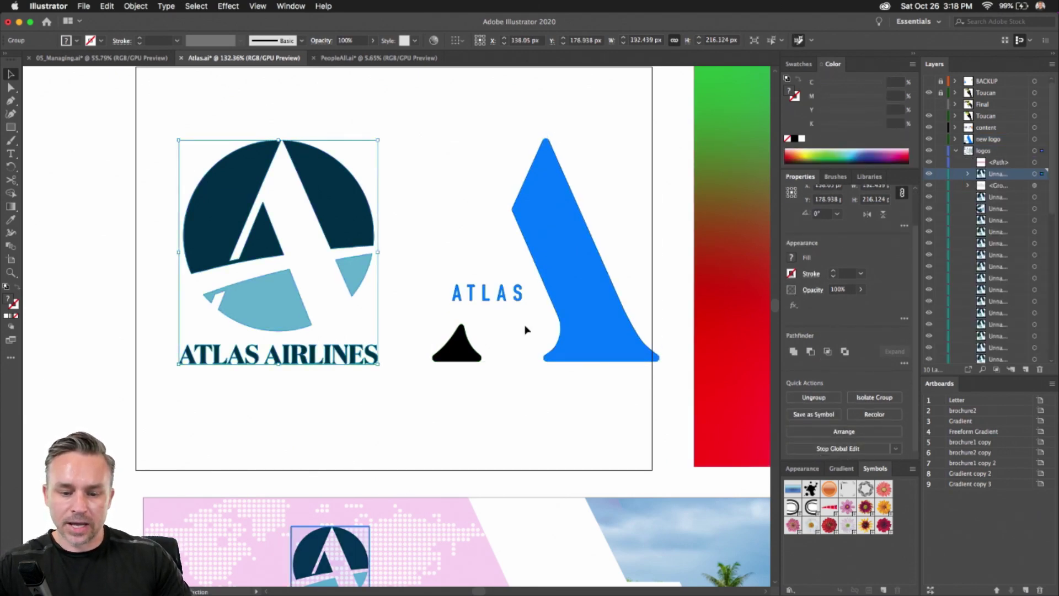
scroll(525, 329, down, 10)
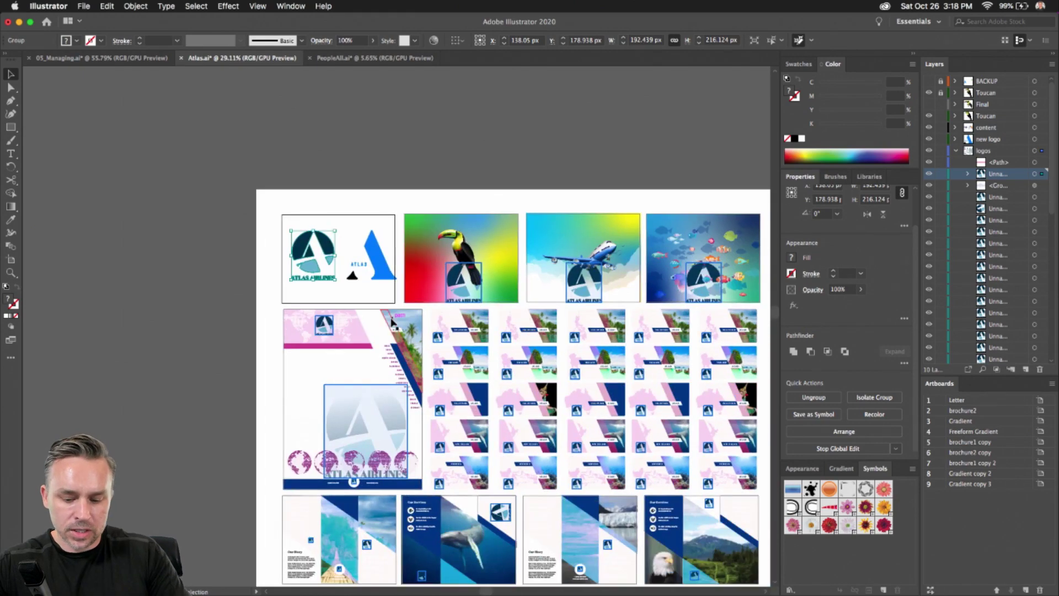
scroll(392, 321, up, 1)
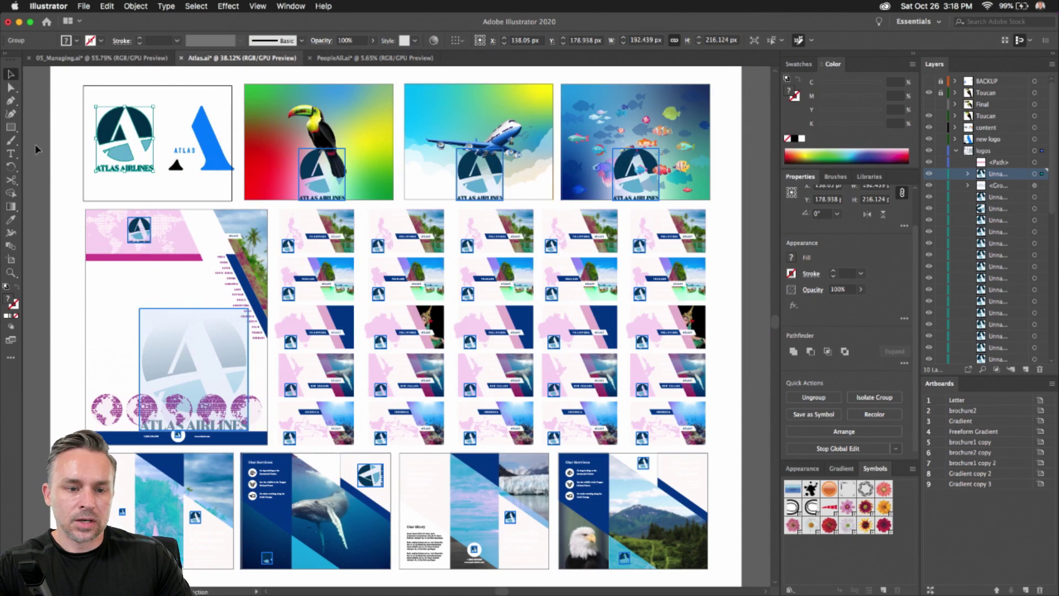
scroll(25, 91, up, 4)
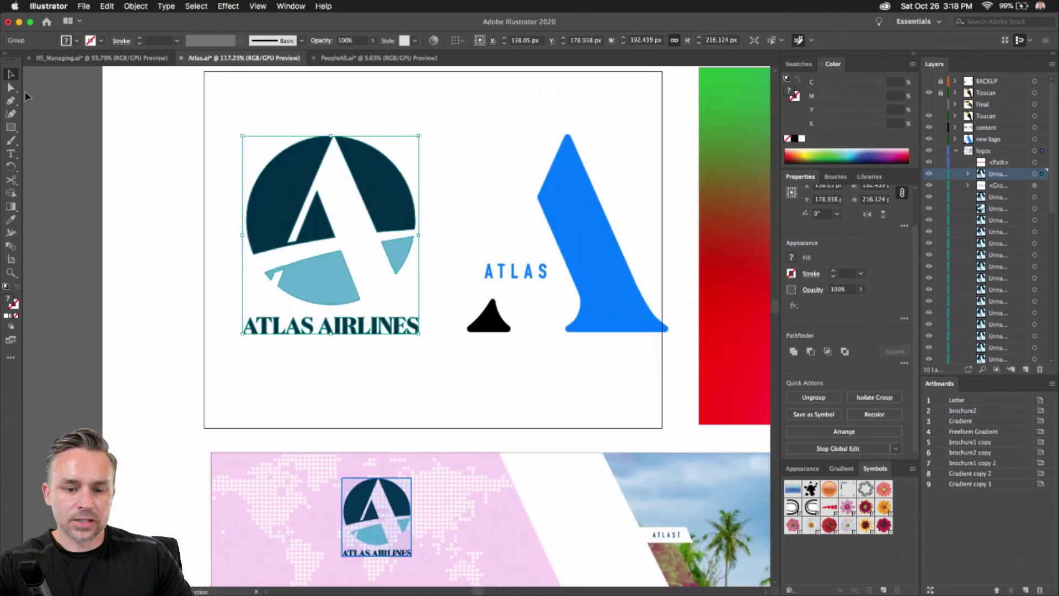
double_click(280, 189)
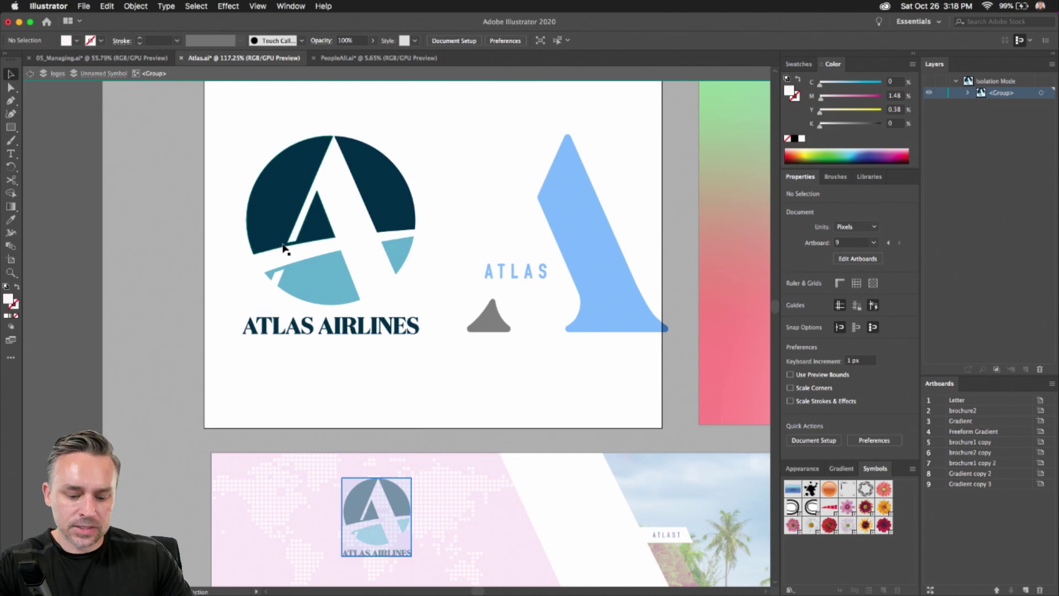
- Replace the old circle, arcs and ATLAS AIRLINES text with the pasted blue A logo, then select the spare copy
key(cmd+v)
drag(394, 306, 336, 219)
click(386, 203)
key(Delete)
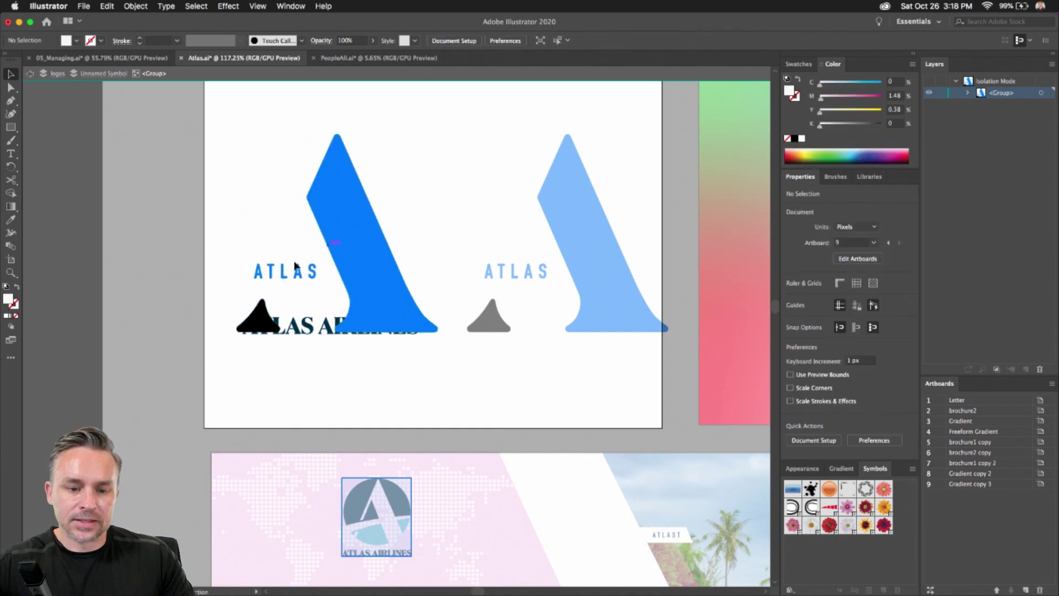
drag(297, 331, 298, 332)
key(Delete)
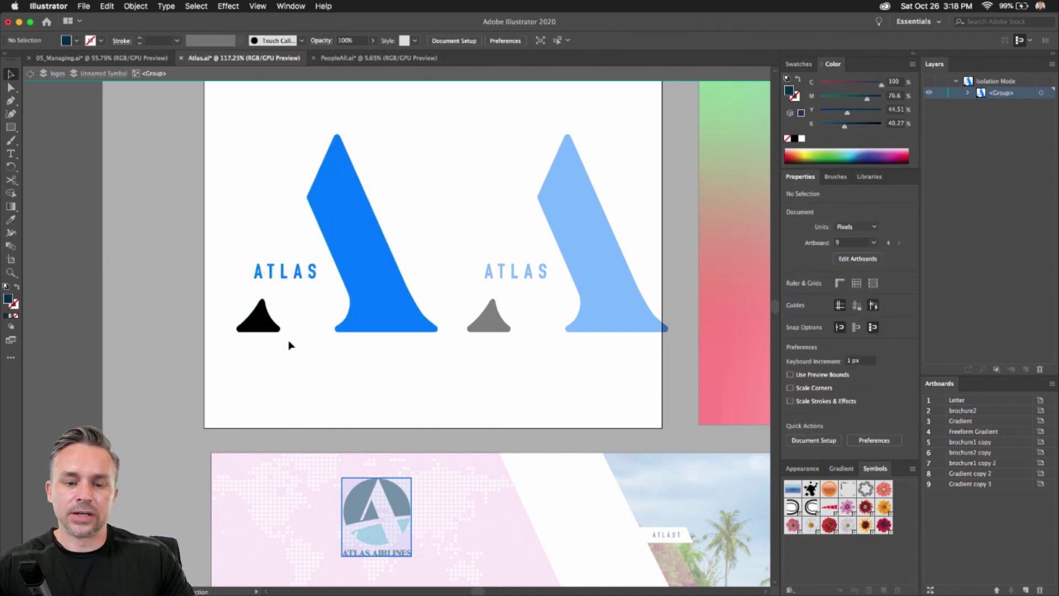
click(52, 74)
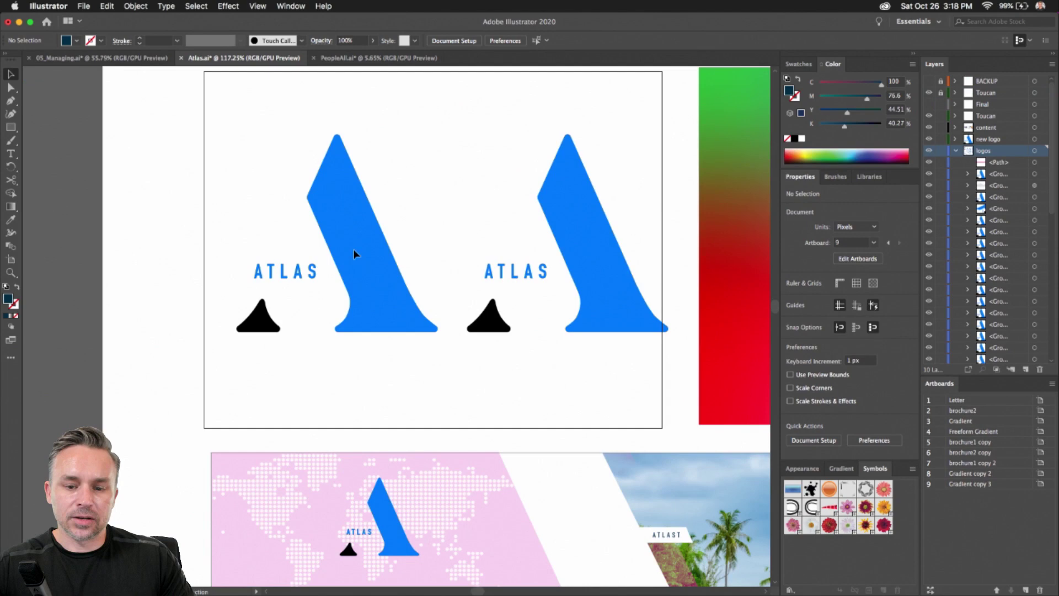
click(563, 230)
- Delete the spare blue A logo and pan across the Atlas artboards to verify the new logo
key(Delete)
scroll(490, 274, down, 5)
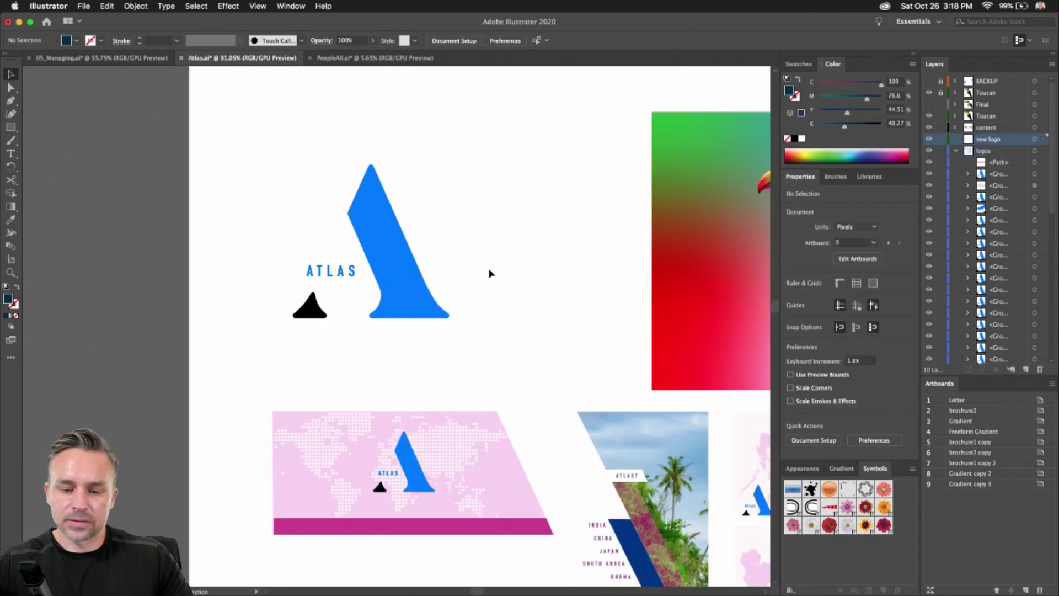
scroll(572, 317, right, 10)
scroll(572, 317, down, 2)
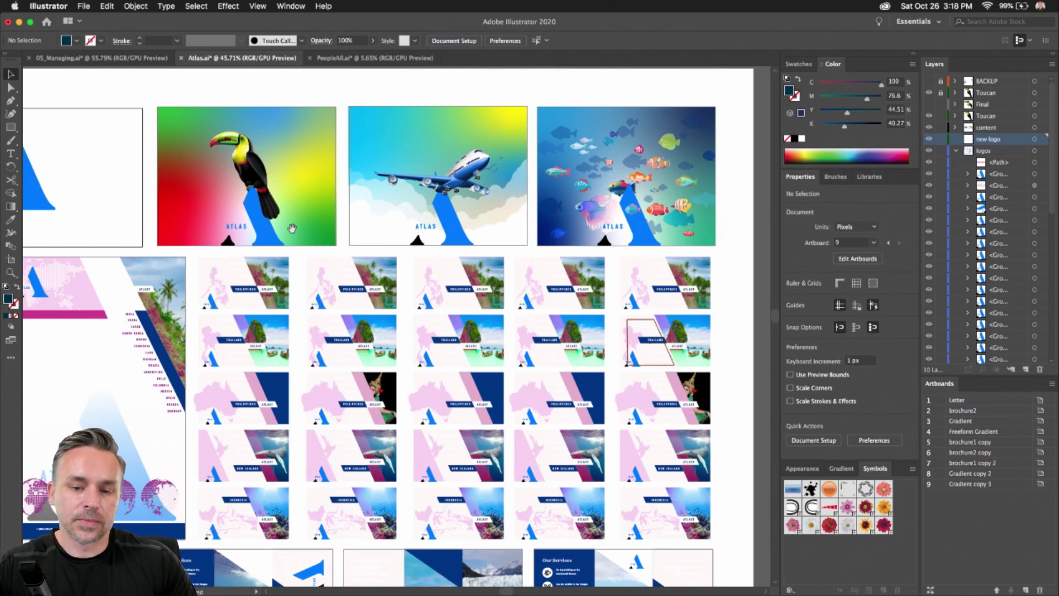
scroll(292, 228, left, 4)
scroll(293, 227, down, 2)
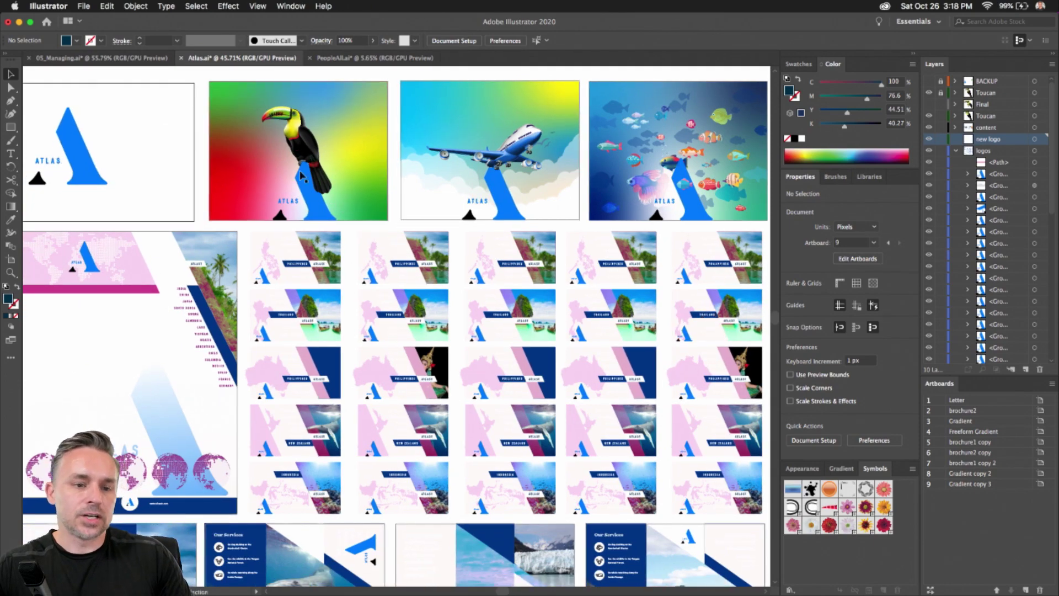
- Move from 05_Managing.ai to PeopleAll.ai, enlarge the Artboards list, and select artboard 4
click(110, 57)
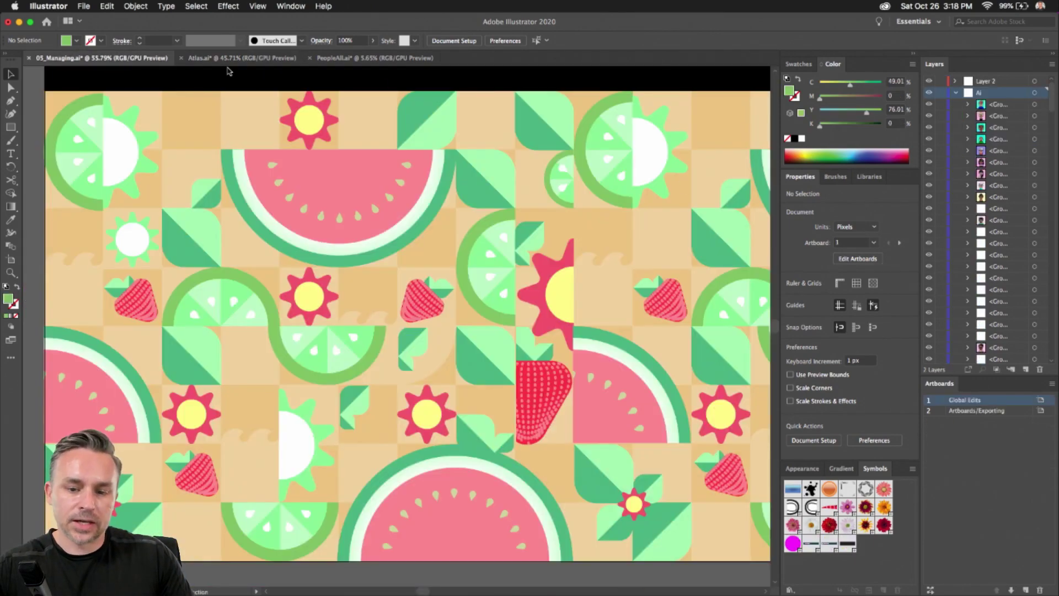
drag(622, 294, 277, 278)
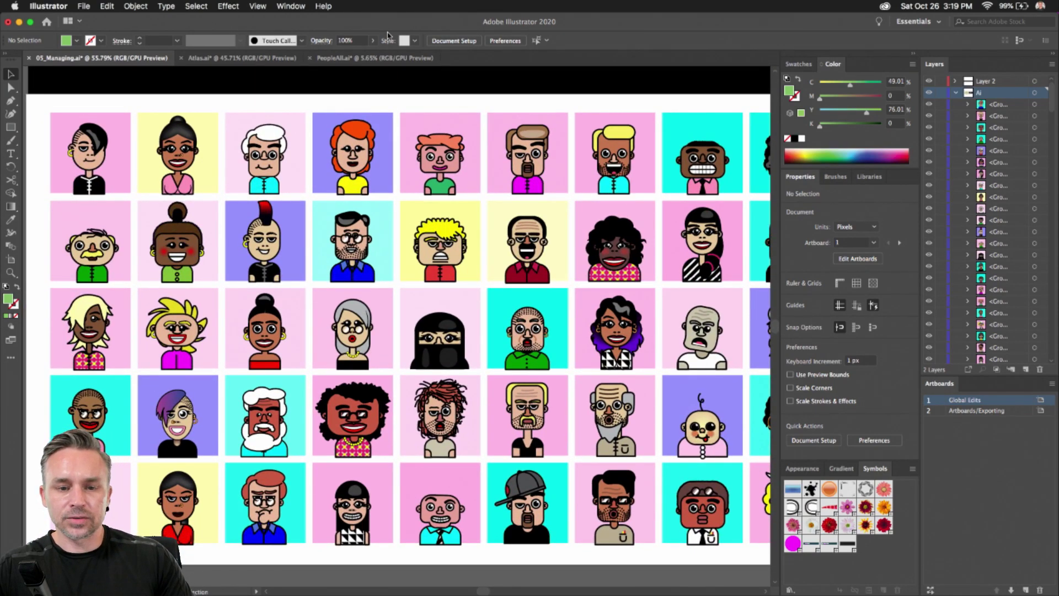
click(334, 58)
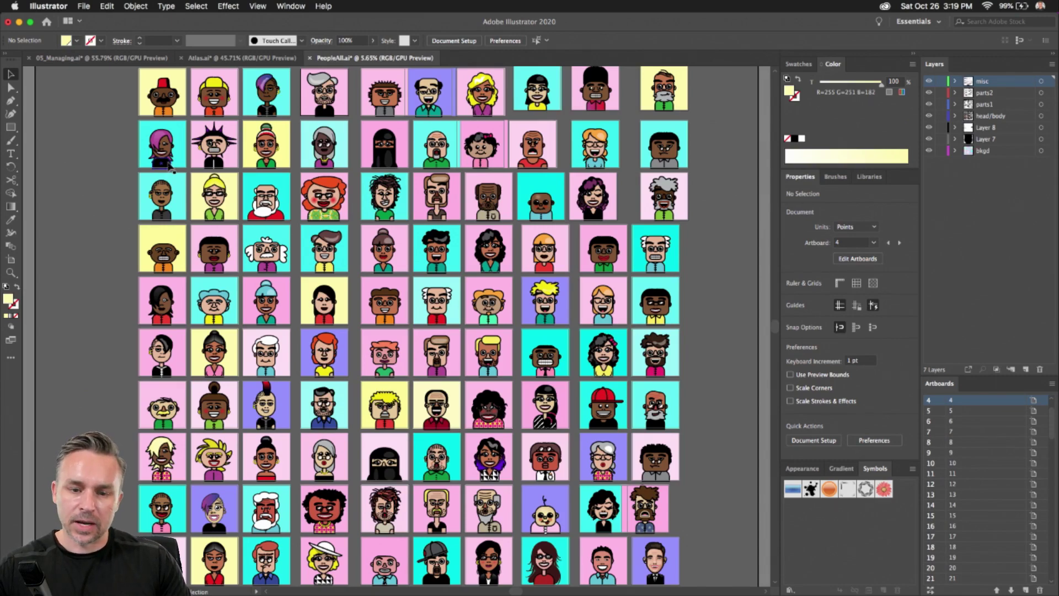
scroll(328, 115, up, 3)
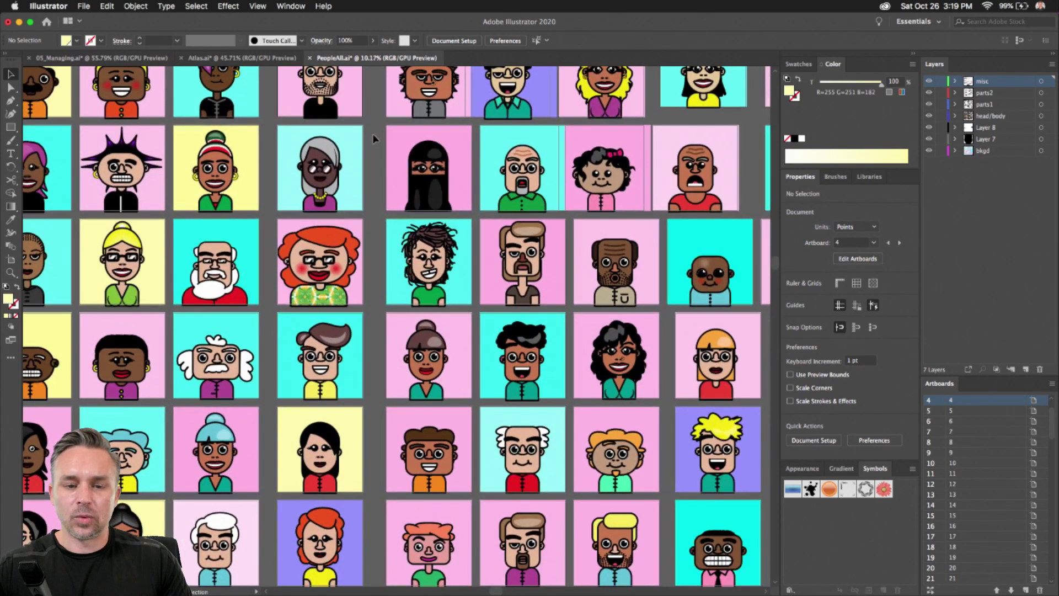
scroll(215, 167, up, 5)
scroll(215, 162, up, 3)
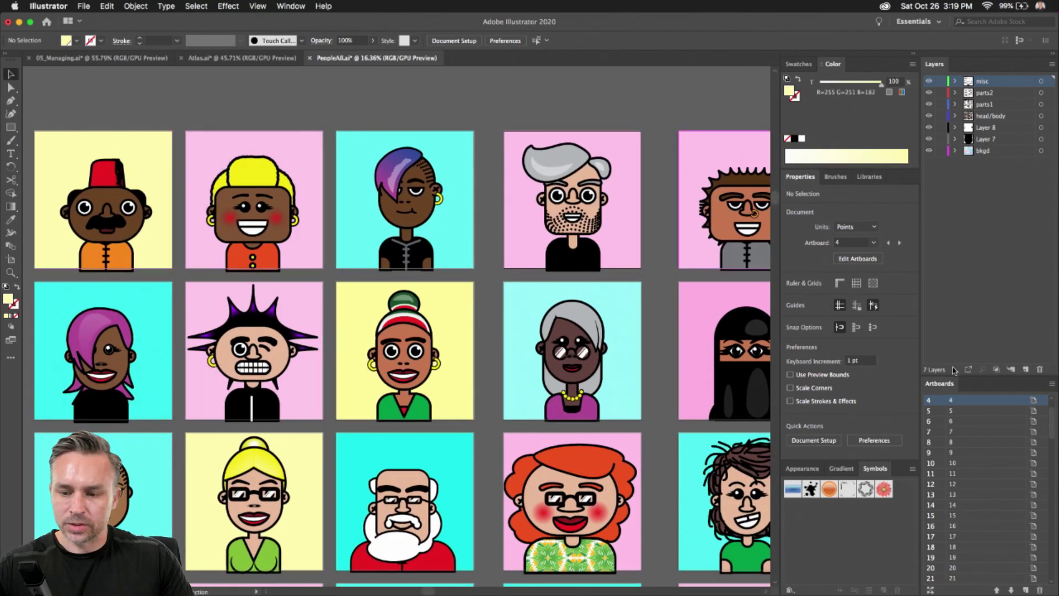
drag(962, 378, 971, 200)
scroll(964, 499, down, 10)
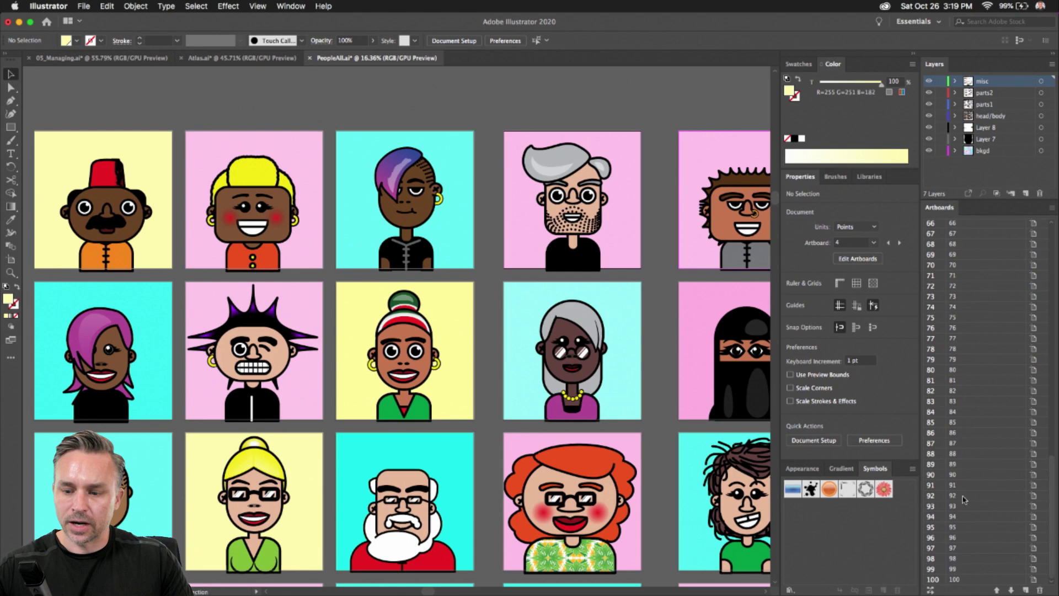
click(574, 232)
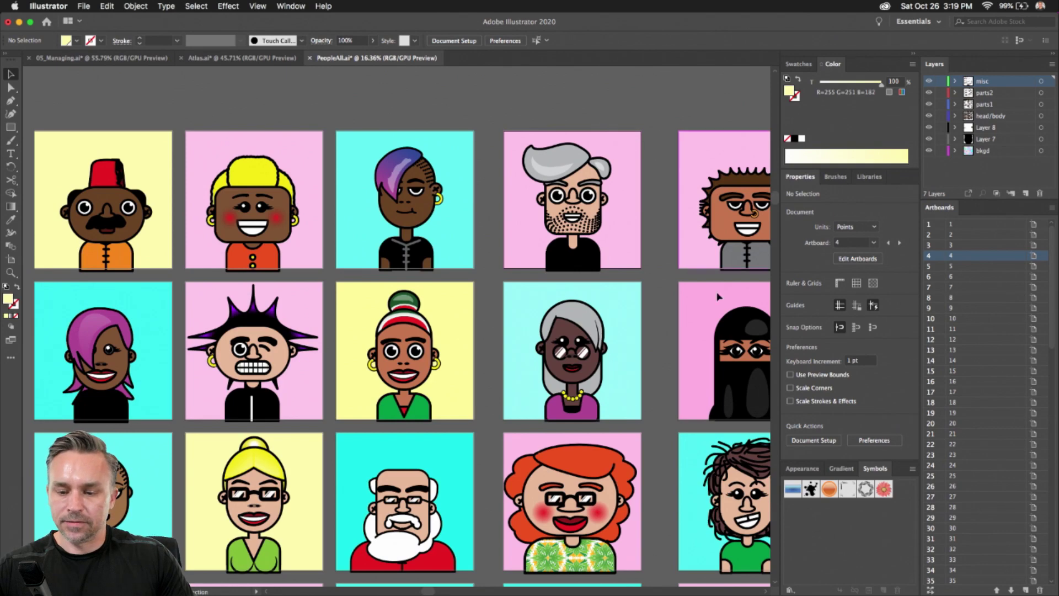
- Enter Edit Artboards mode and apply Rearrange All with Columns set to 10
click(862, 260)
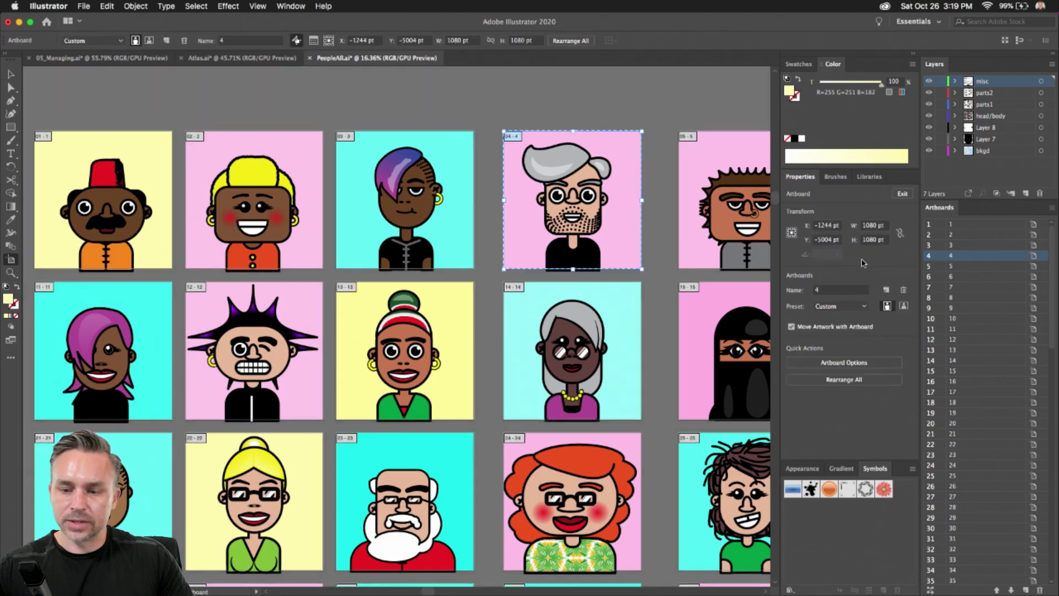
click(844, 379)
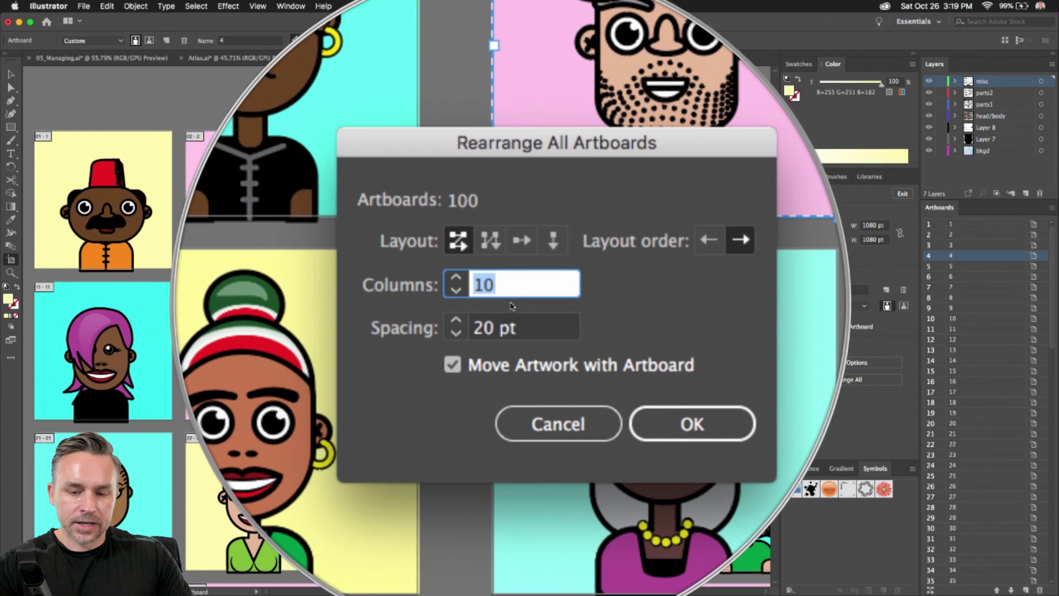
text(2)
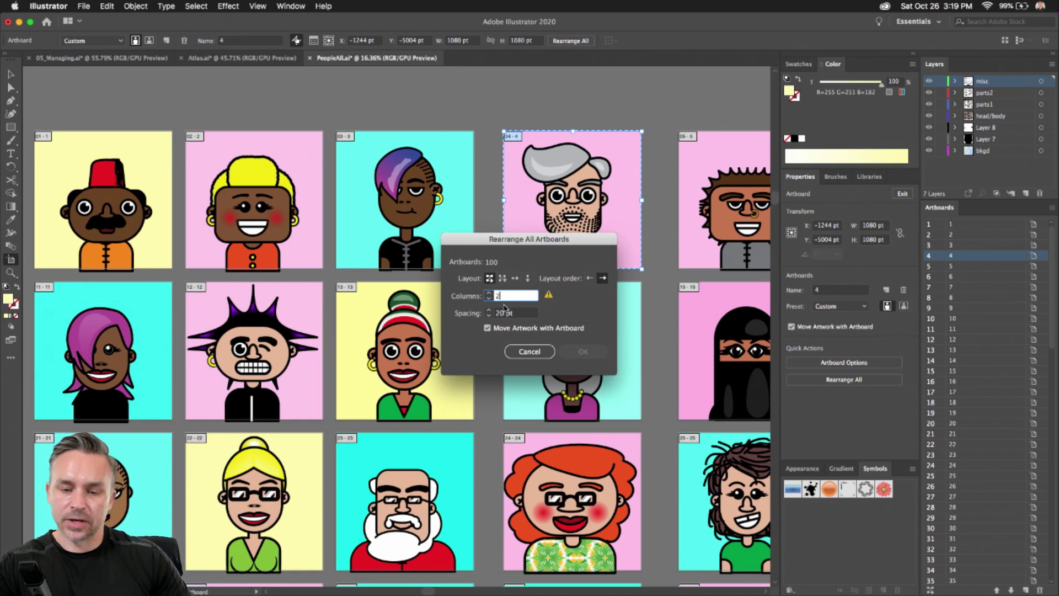
key(BackSpace)
text(1)
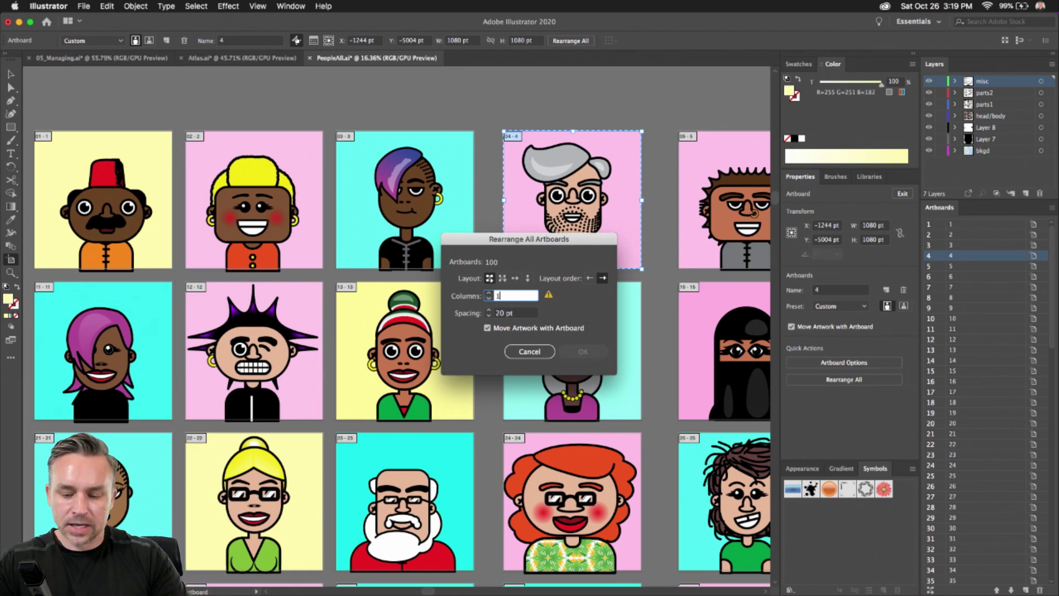
text(0)
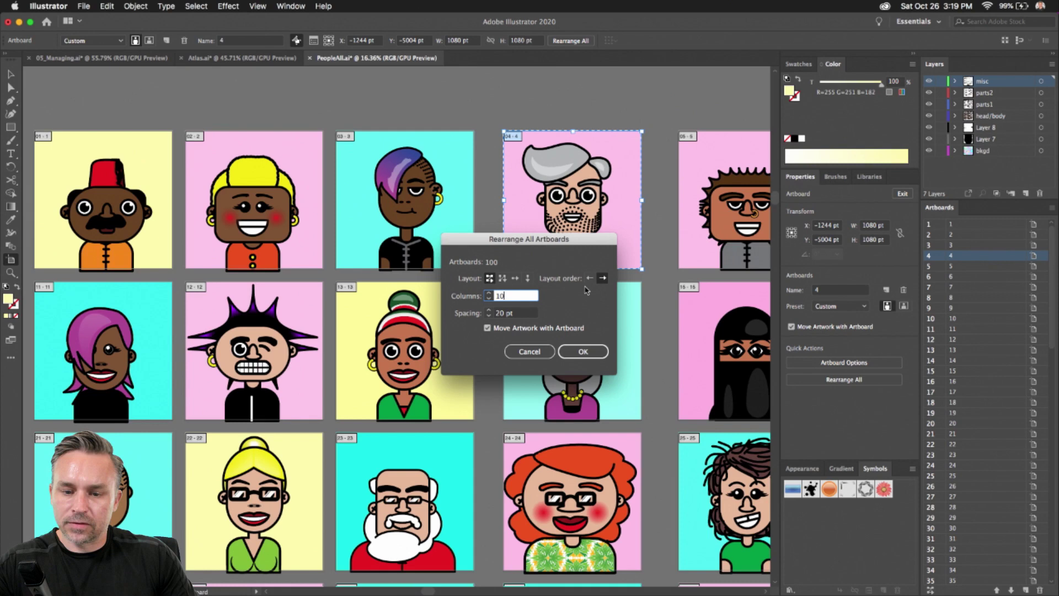
click(576, 353)
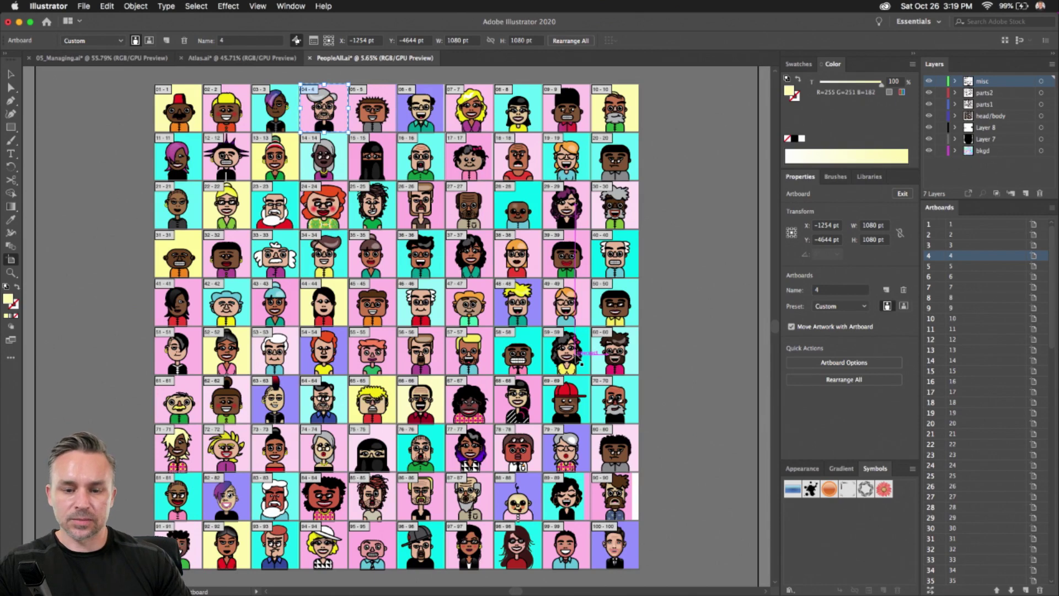
- Leave artboard editing and open the Export for Screens dialog from the File menu
click(11, 75)
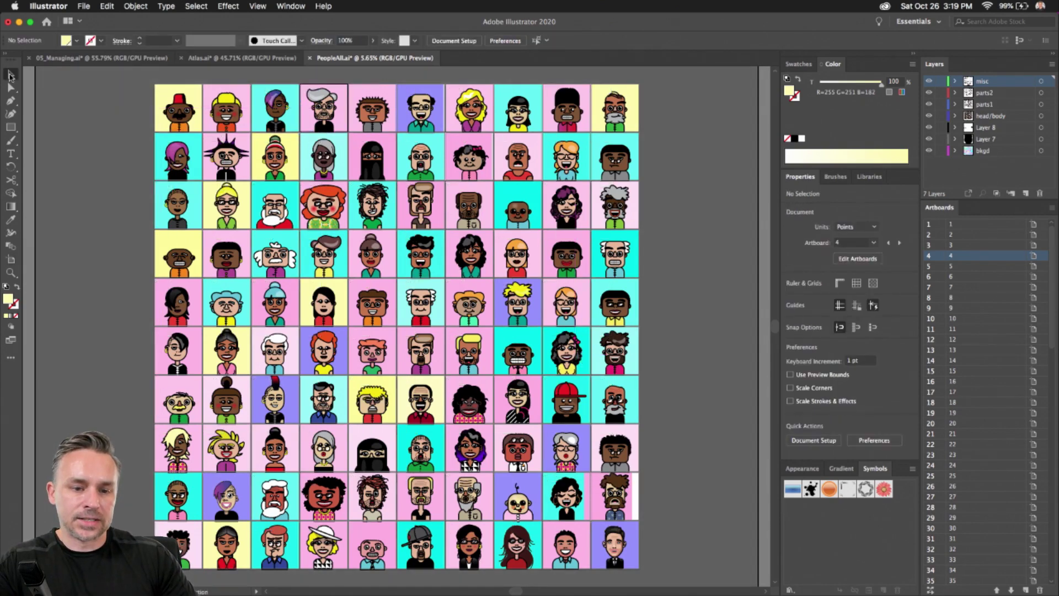
click(83, 6)
mouse_move(108, 187)
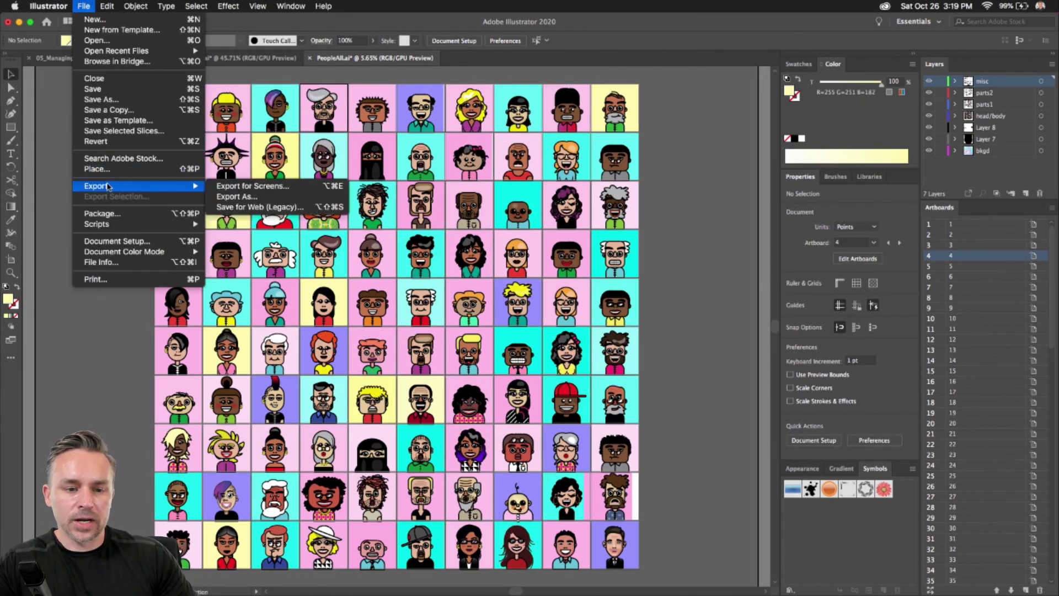
click(223, 187)
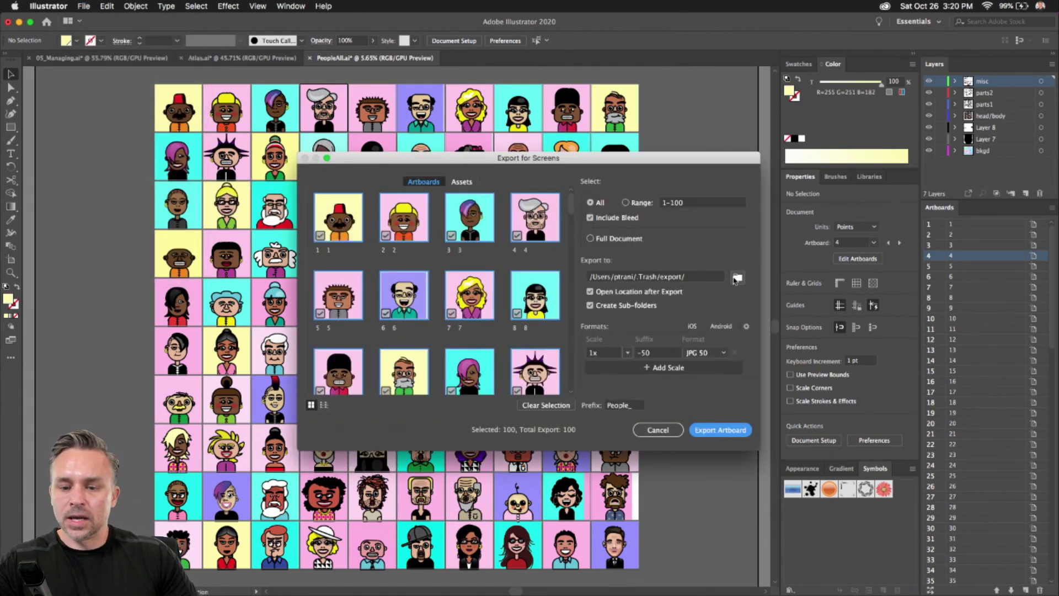
- Set the export destination to a new Desktop folder named 'Eport for screens'
click(737, 278)
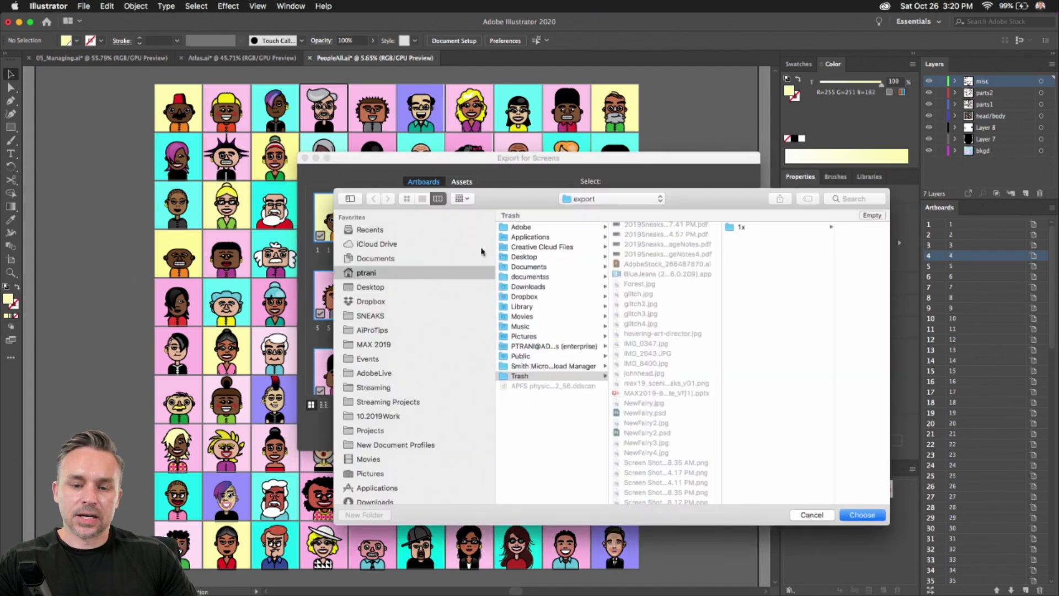
click(350, 288)
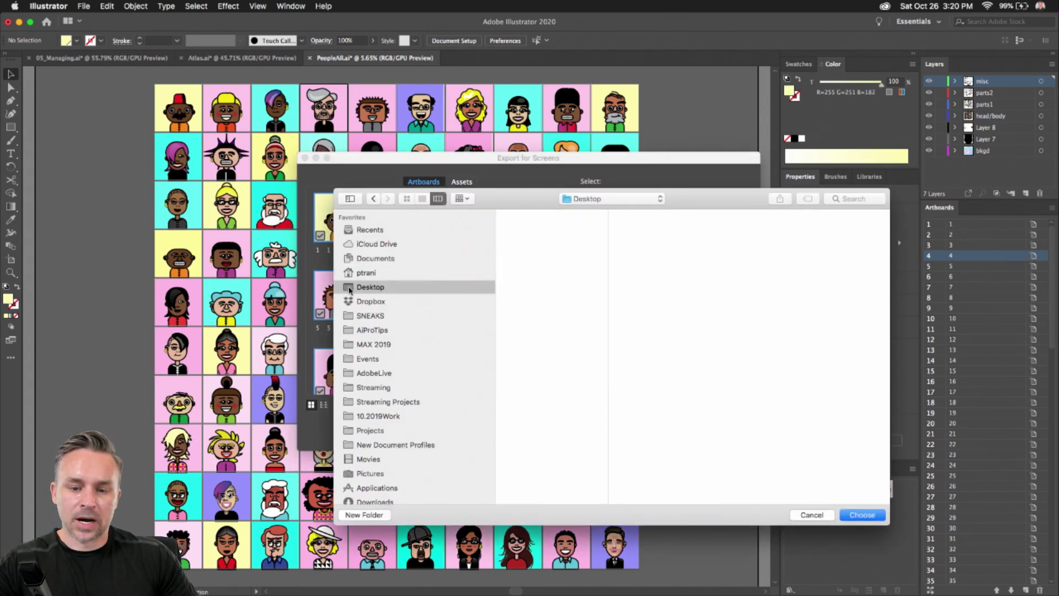
click(351, 514)
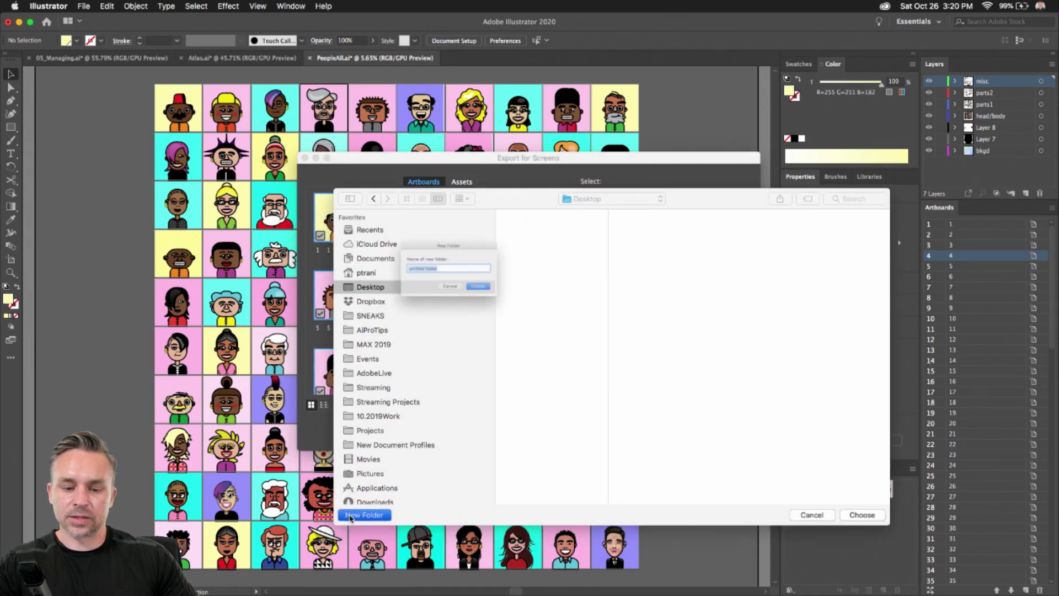
text(Ed)
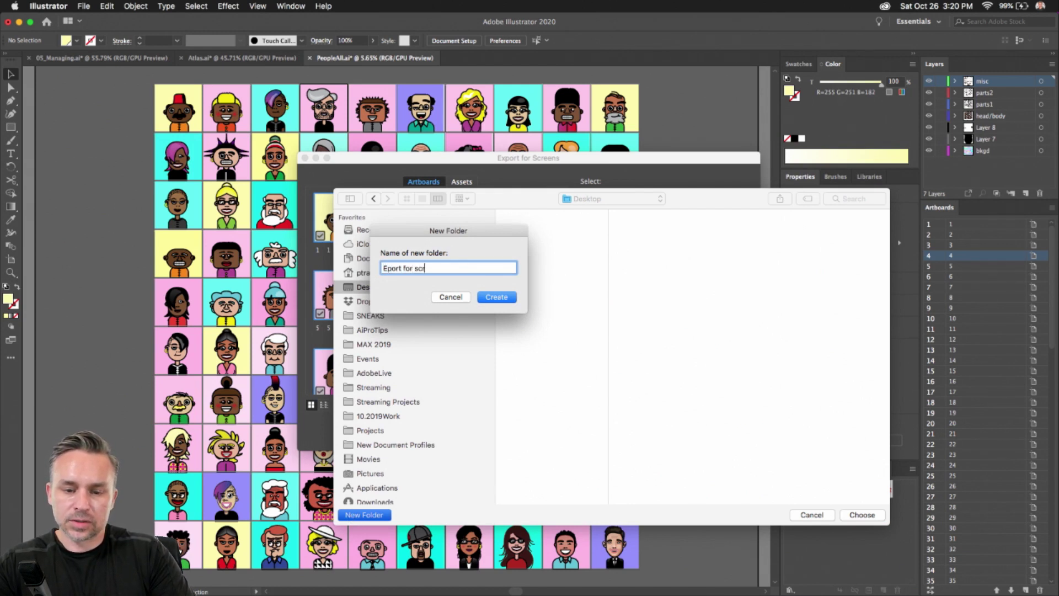
click(495, 300)
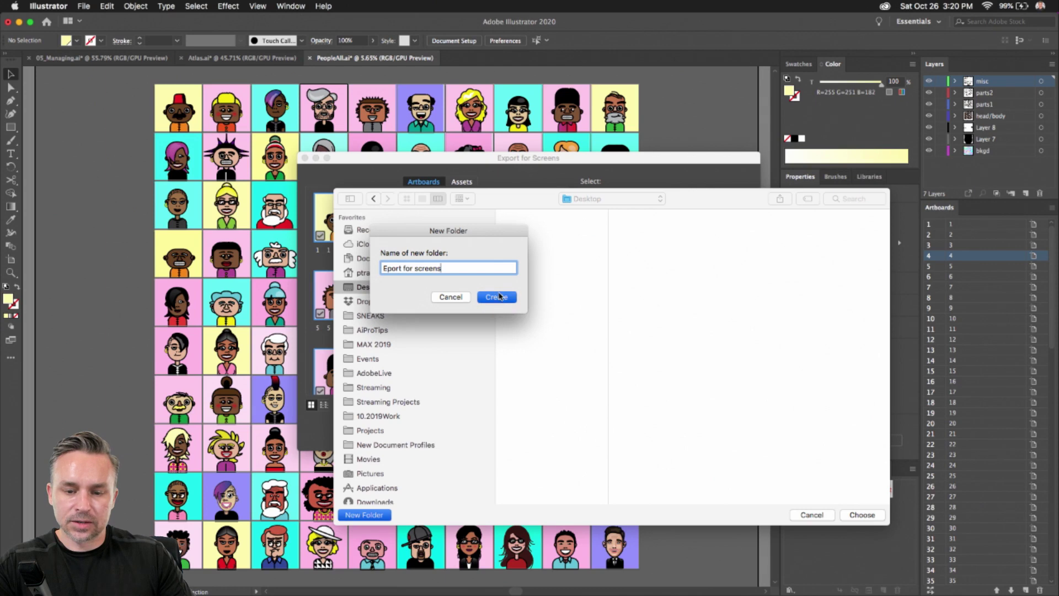
click(862, 514)
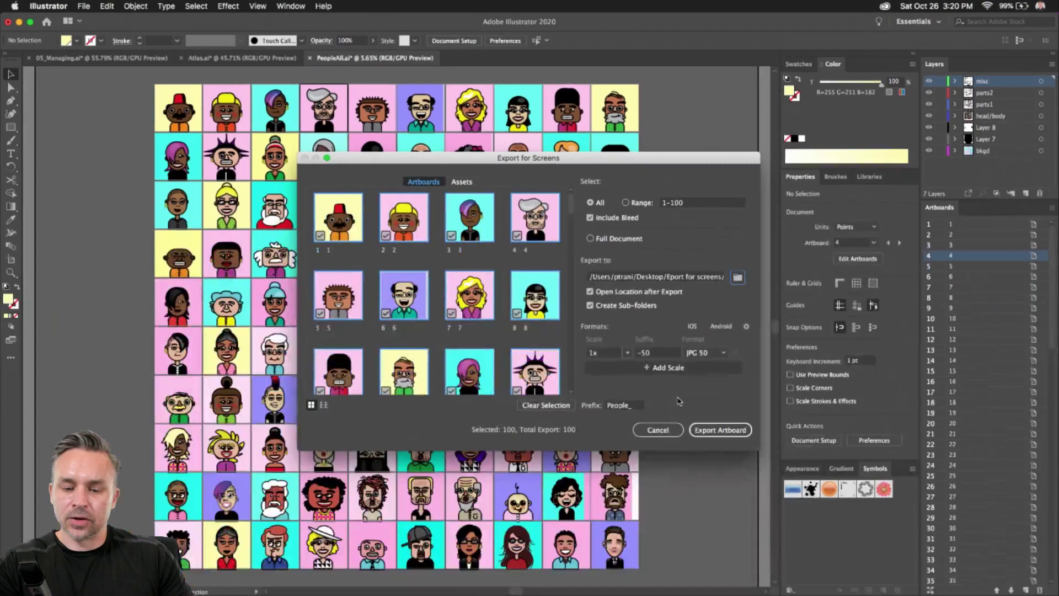
- Export the 100 artboards as JPG 50 and check the 1x folder's People JPGs in Finder
click(695, 430)
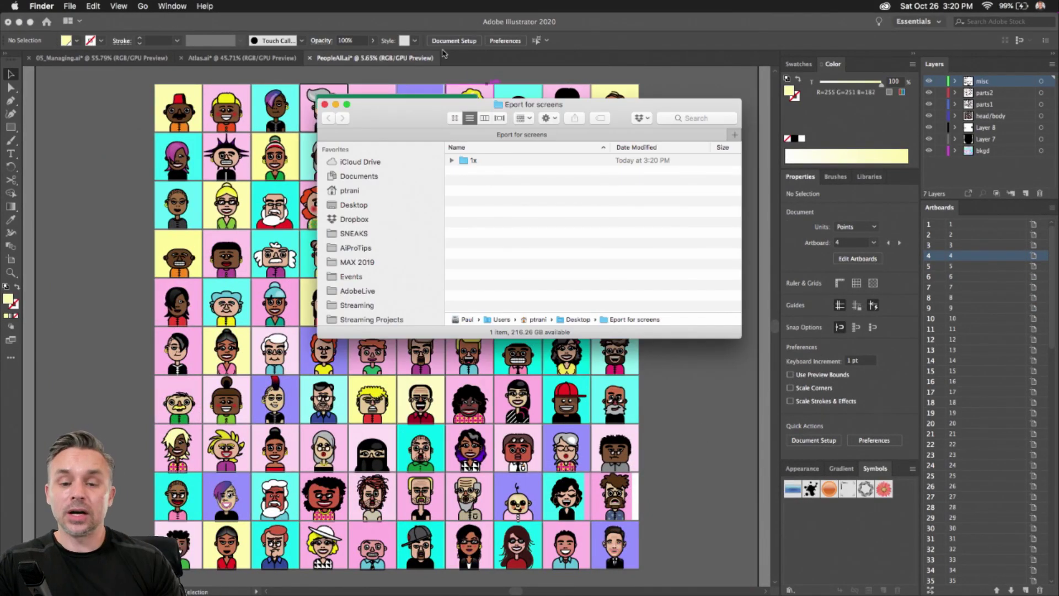
click(464, 162)
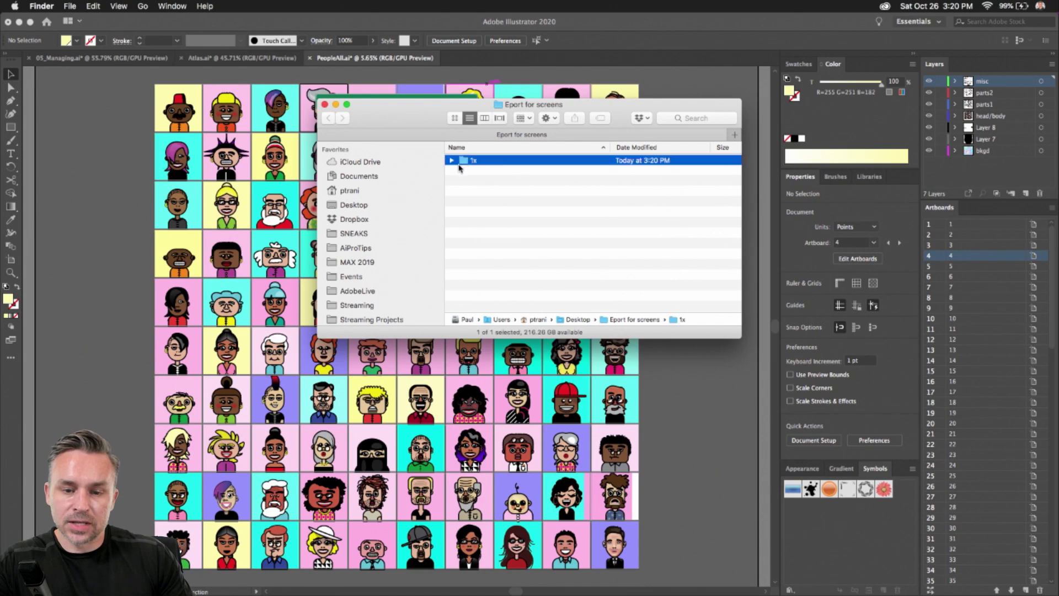
double_click(465, 161)
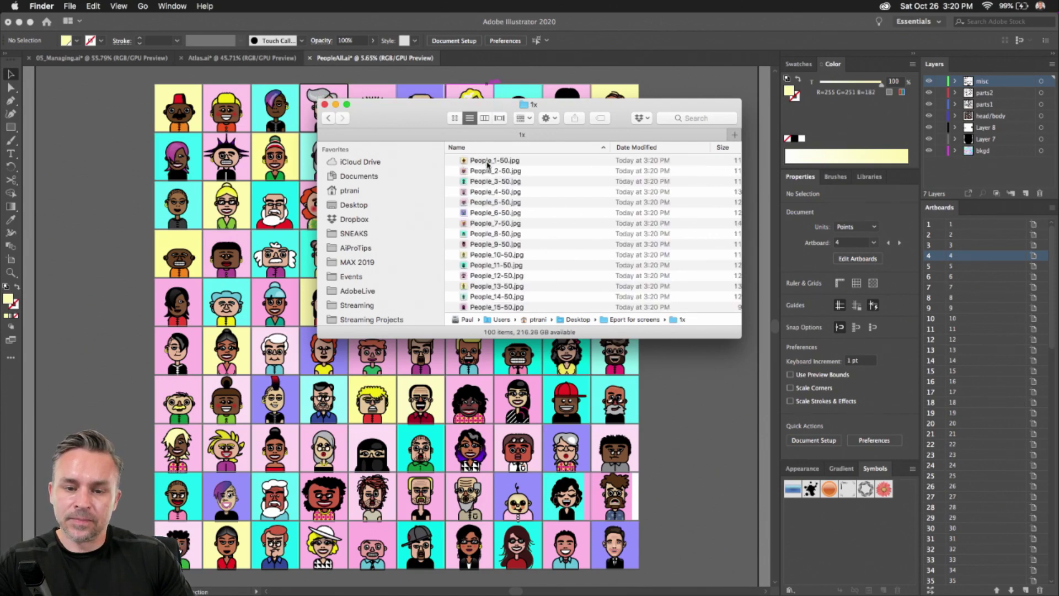
click(487, 164)
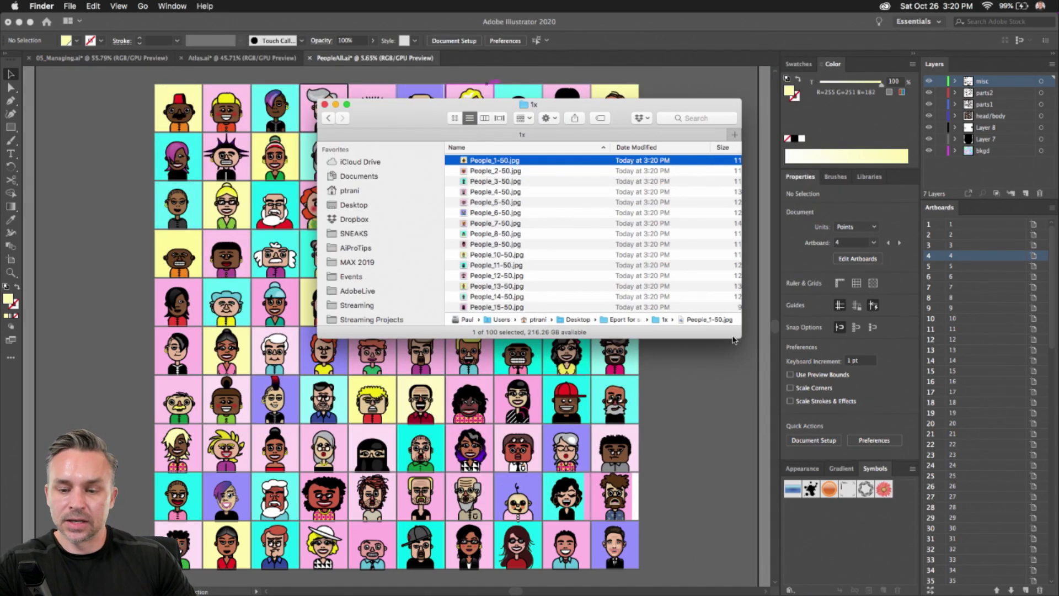
- Back in Illustrator, add the fez-wearing character to the Asset Export panel as asset '1'
click(141, 161)
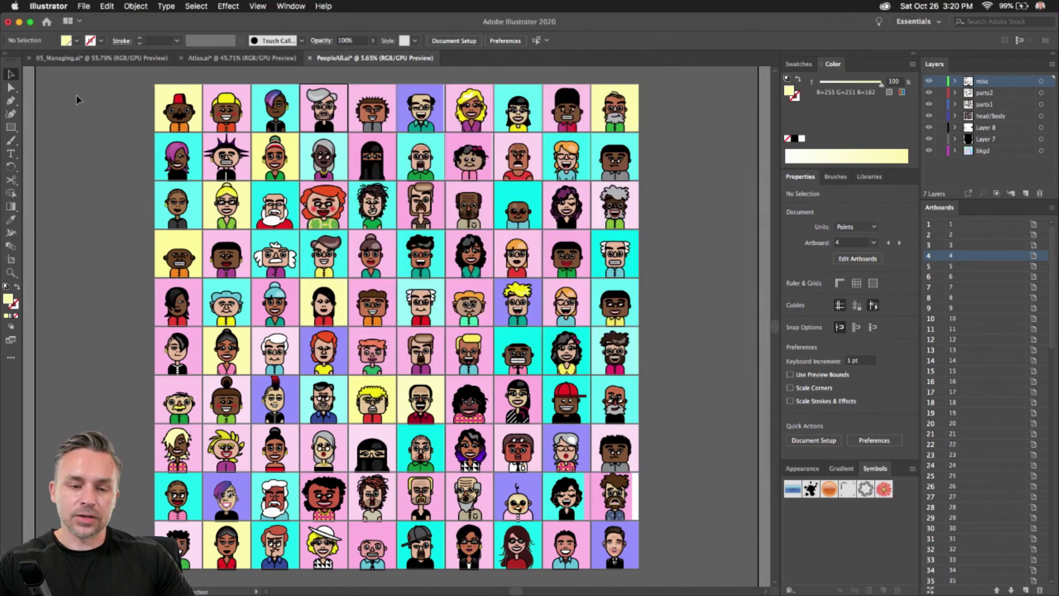
scroll(101, 75, up, 6)
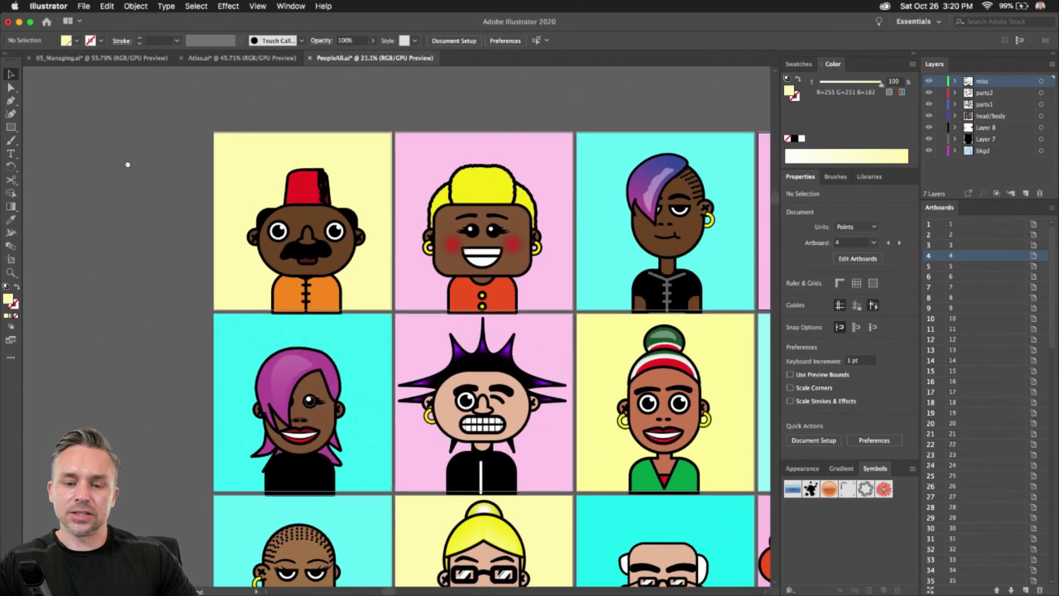
click(298, 246)
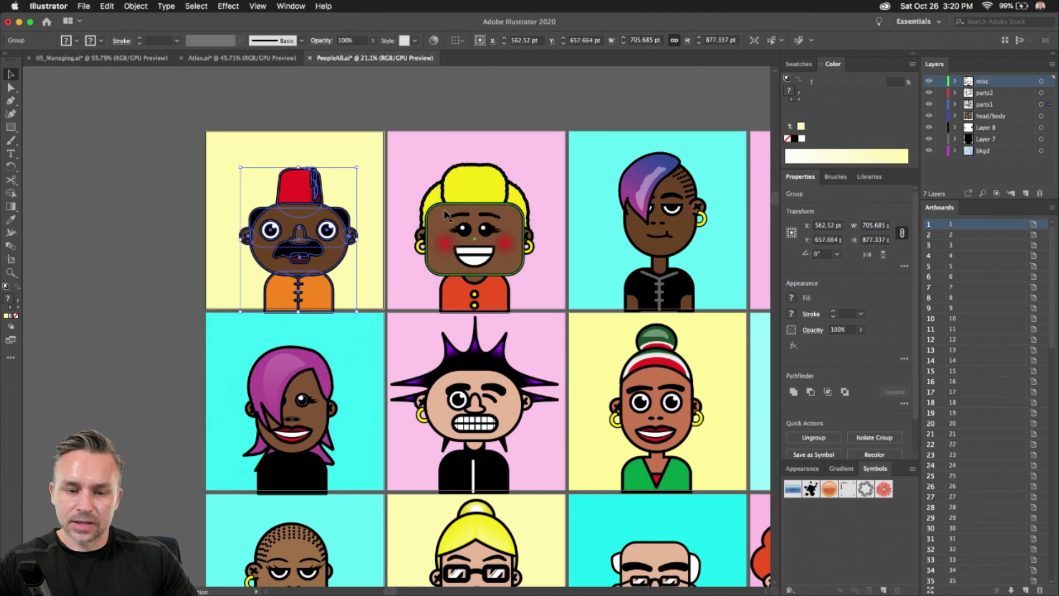
click(290, 6)
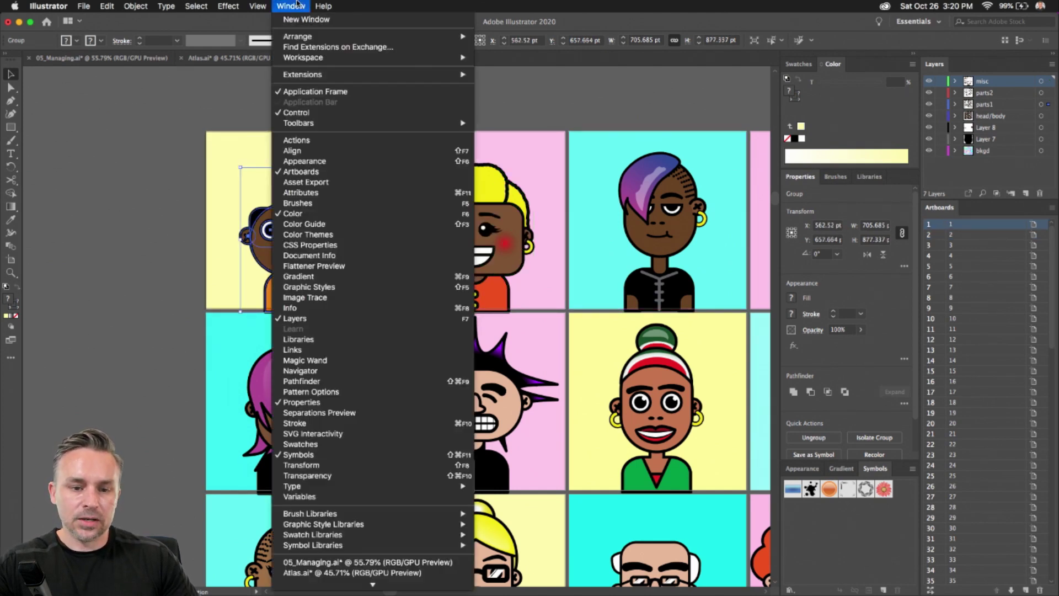
click(334, 183)
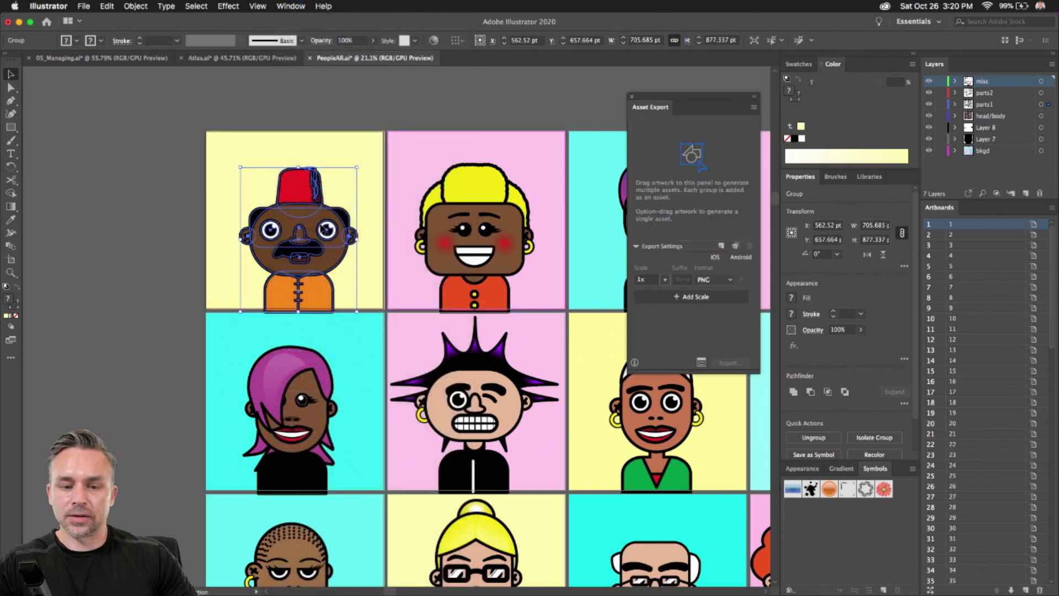
drag(348, 268, 696, 201)
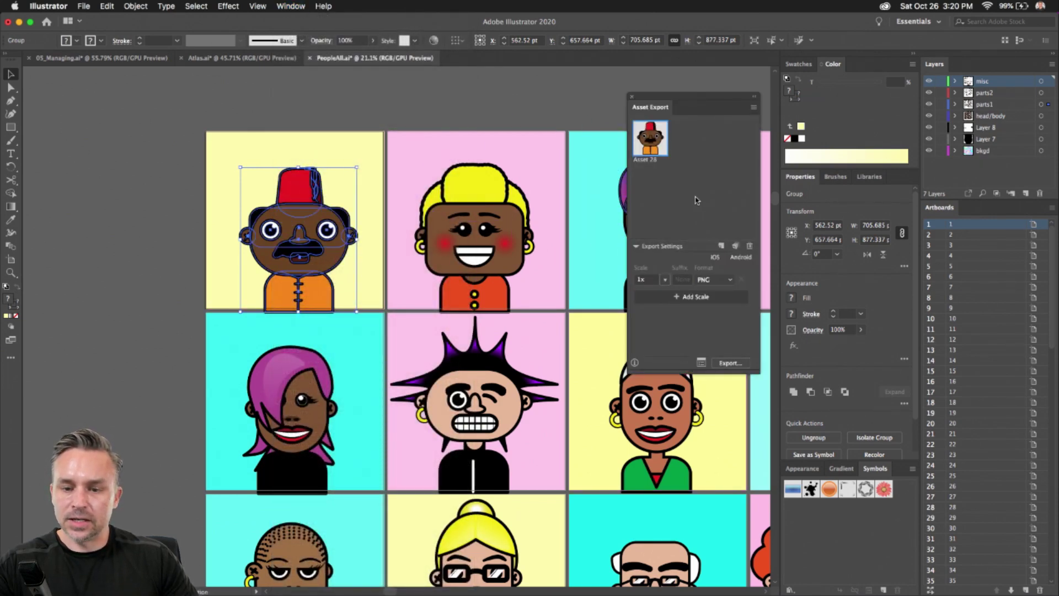
double_click(644, 160)
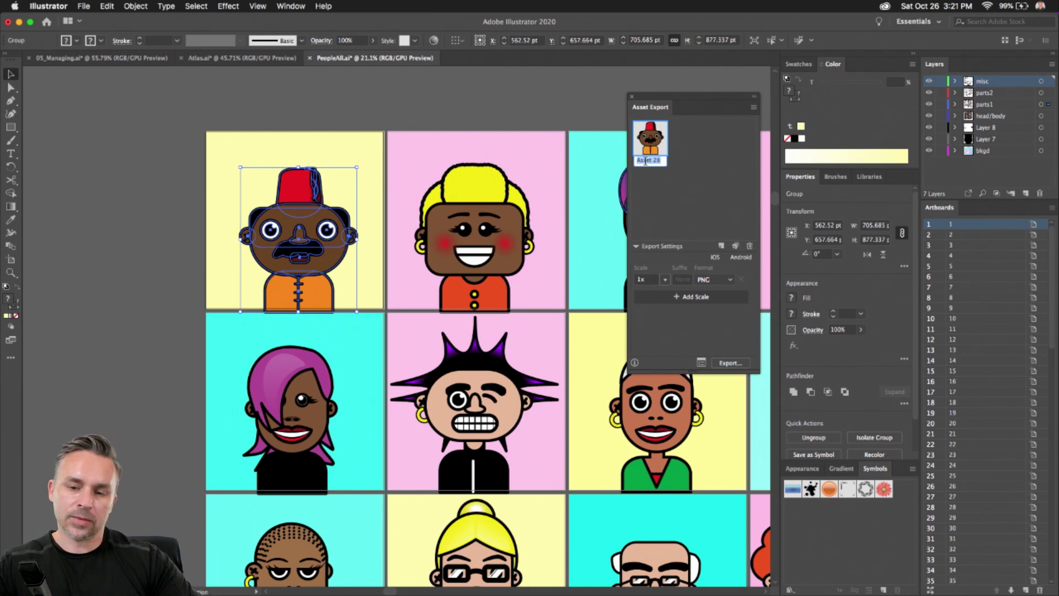
text(1)
key(Return)
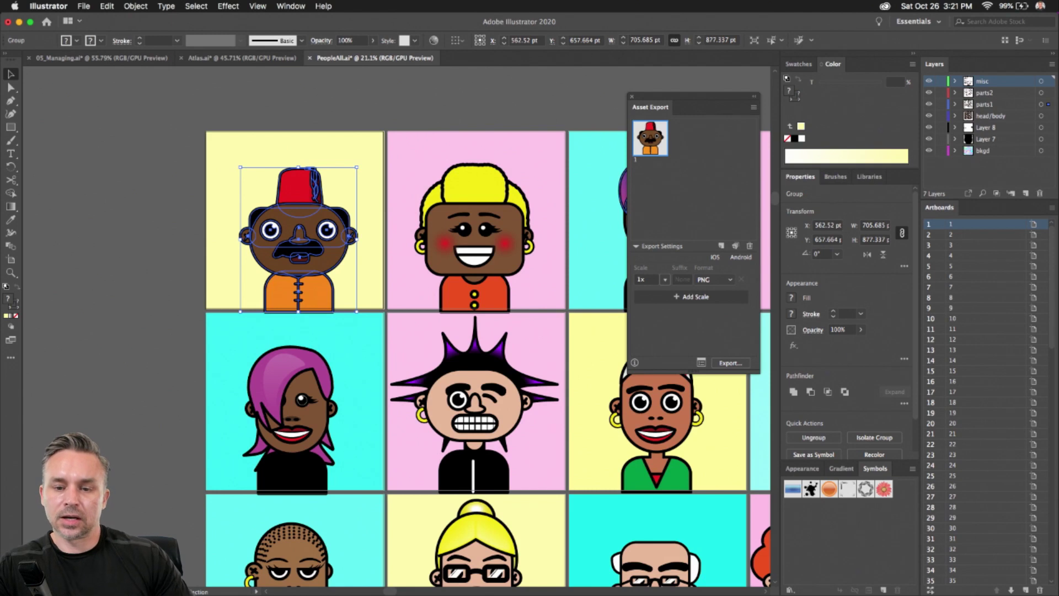
- Add the yellow-haired character as a second export asset and begin renaming it
click(446, 226)
drag(446, 220, 685, 161)
double_click(683, 160)
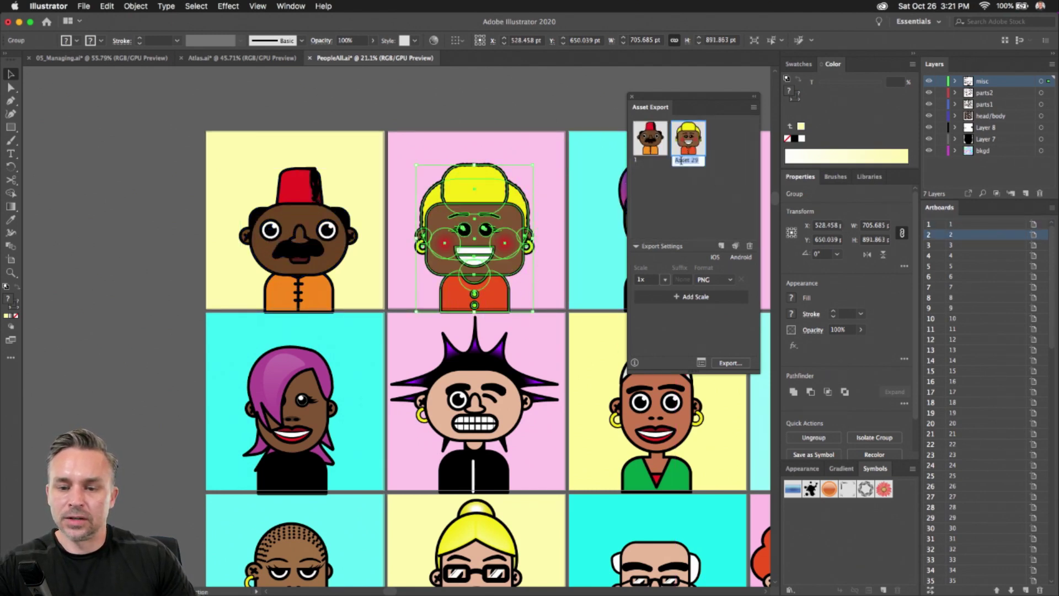
- Name the second asset '2' and recolor that character's yellow hair to magenta (F414A4)
text(2)
key(Return)
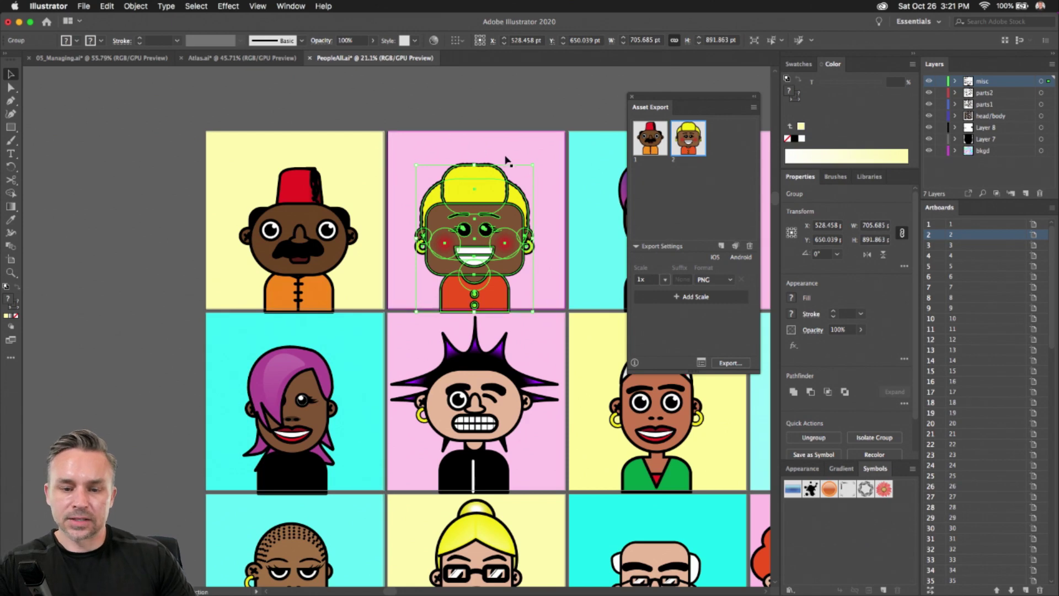
scroll(482, 163, up, 5)
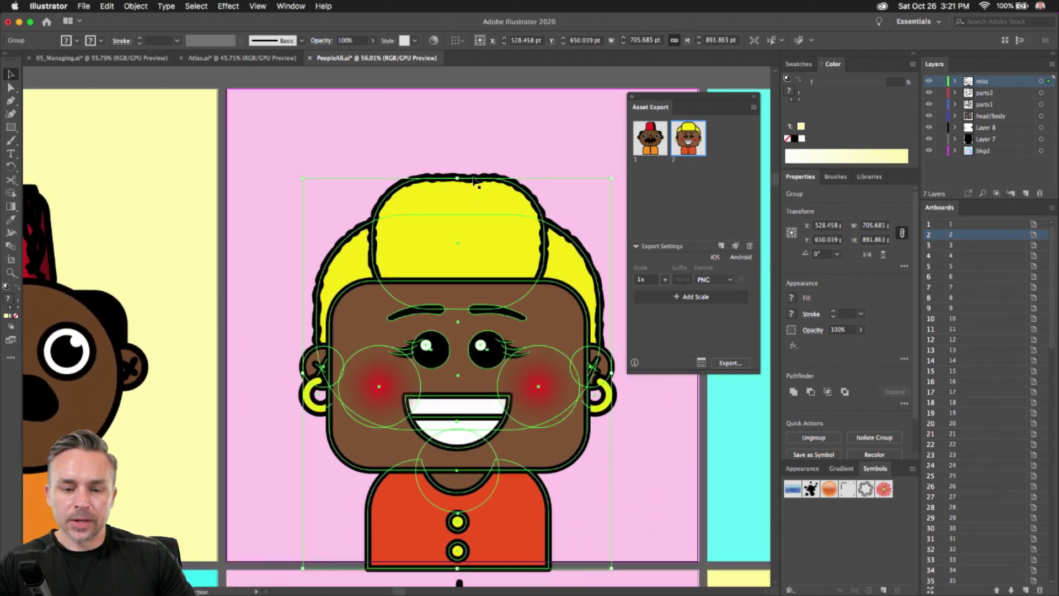
double_click(451, 241)
click(418, 233)
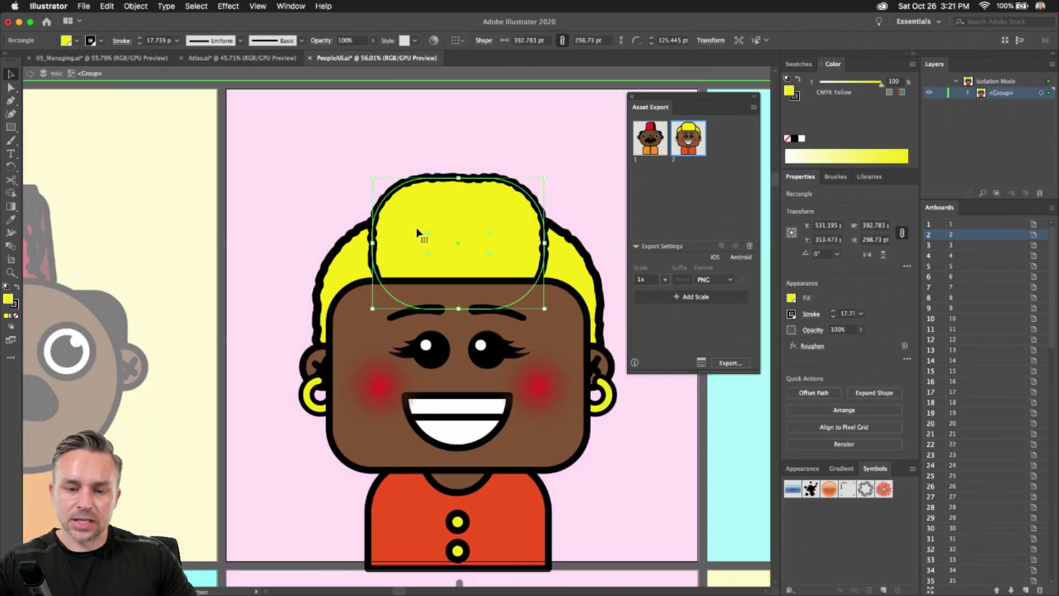
double_click(9, 299)
click(540, 252)
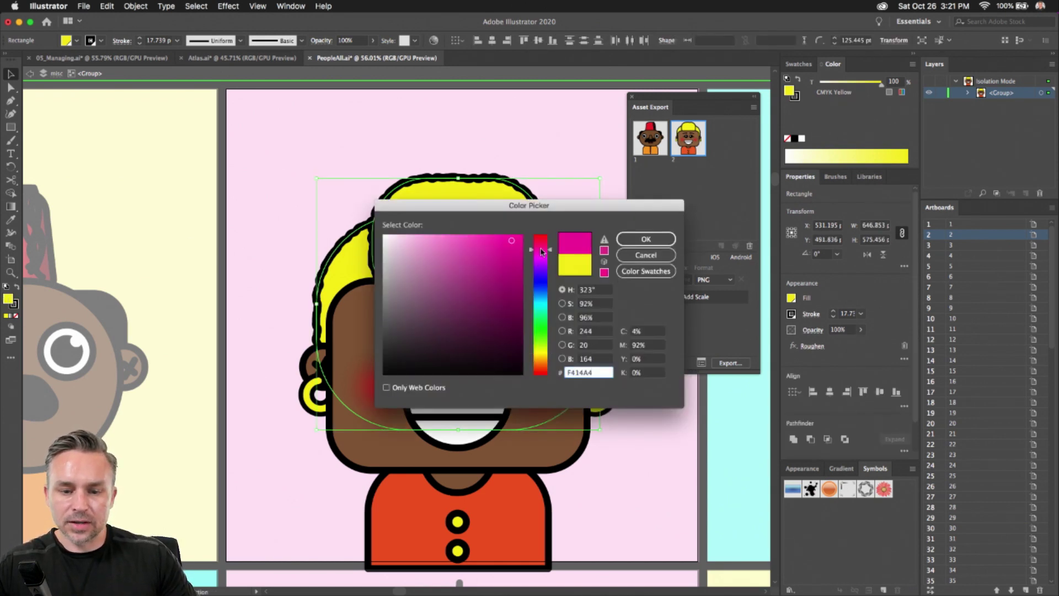
key(Return)
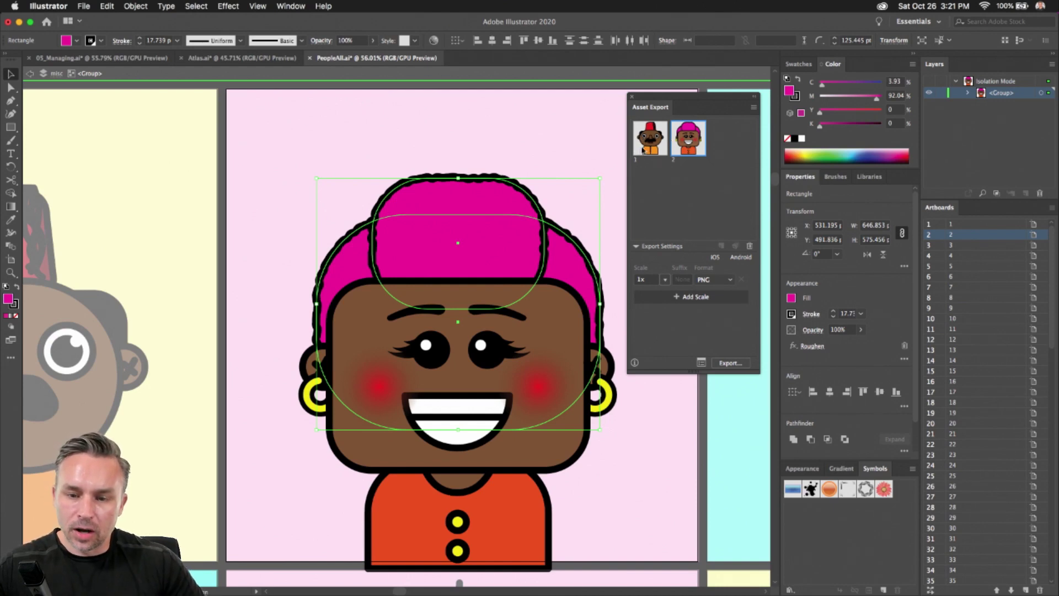
- Reduce the asset export settings to a single 1x PNG and start the export
click(714, 257)
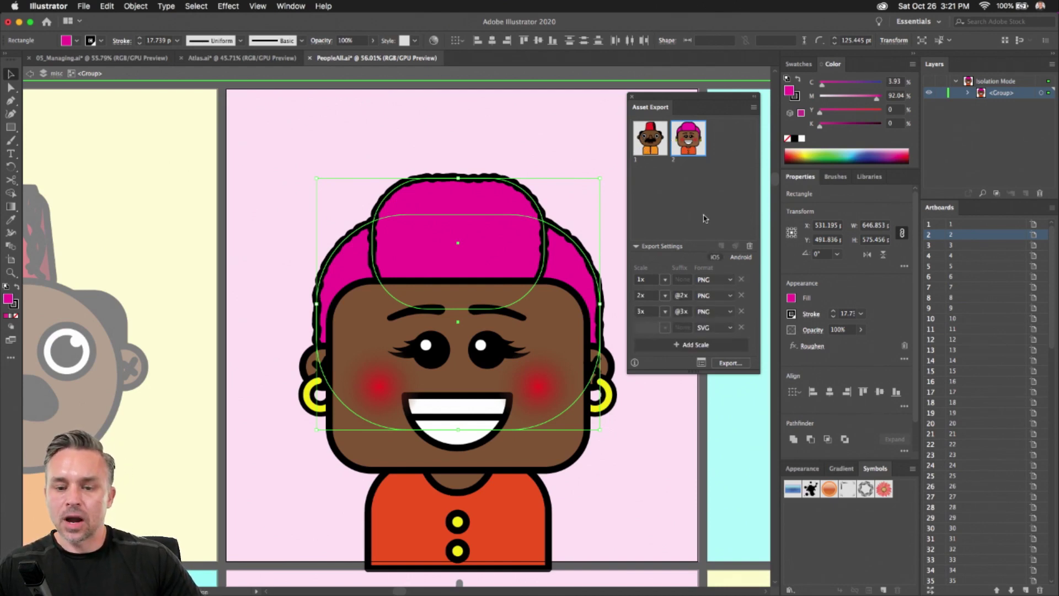
click(740, 279)
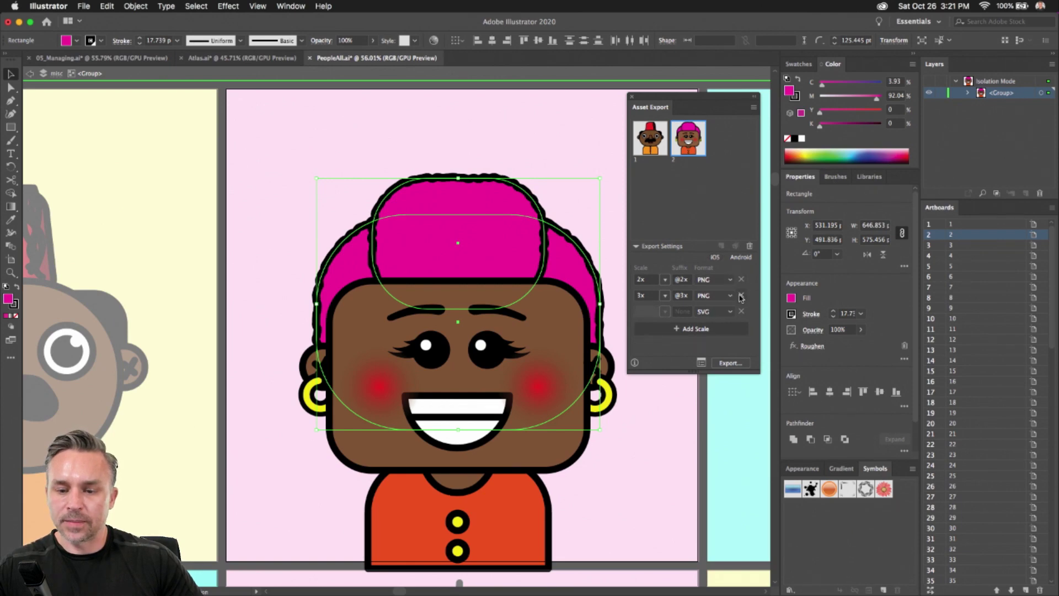
click(740, 296)
click(740, 295)
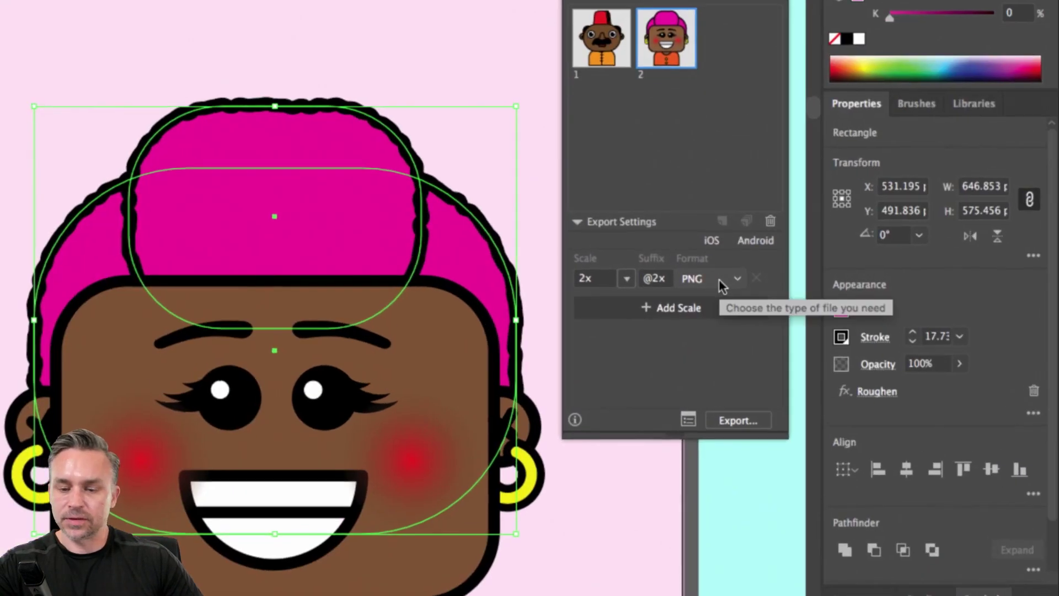
click(705, 276)
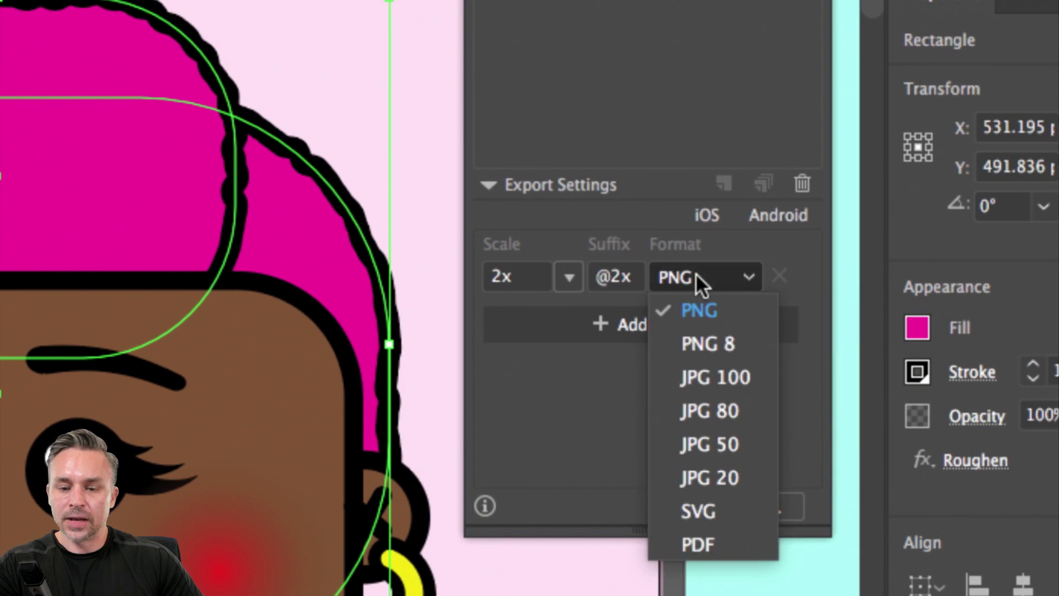
click(698, 310)
click(569, 277)
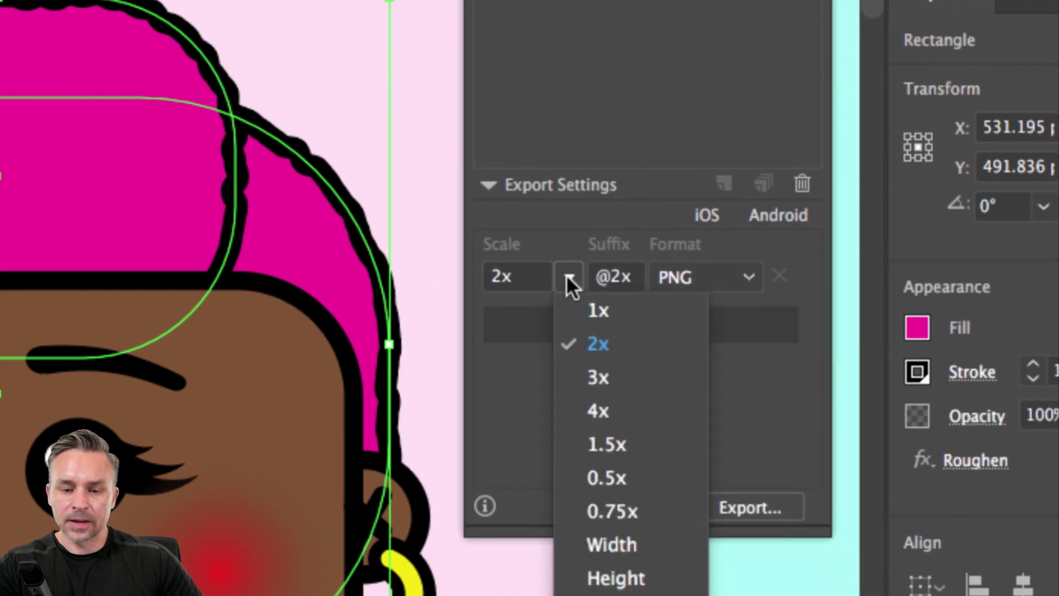
click(586, 317)
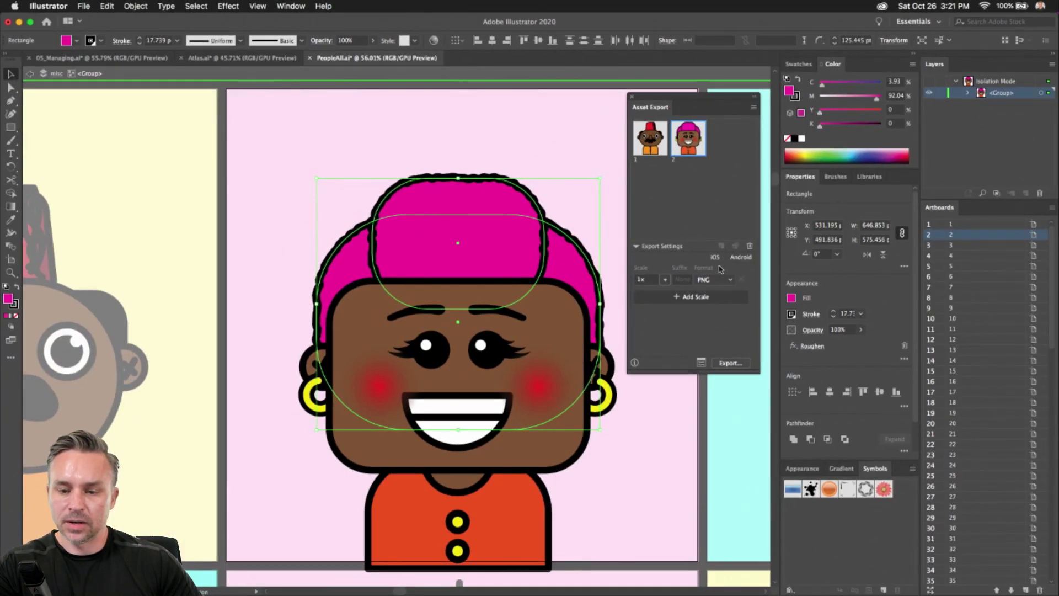
click(716, 280)
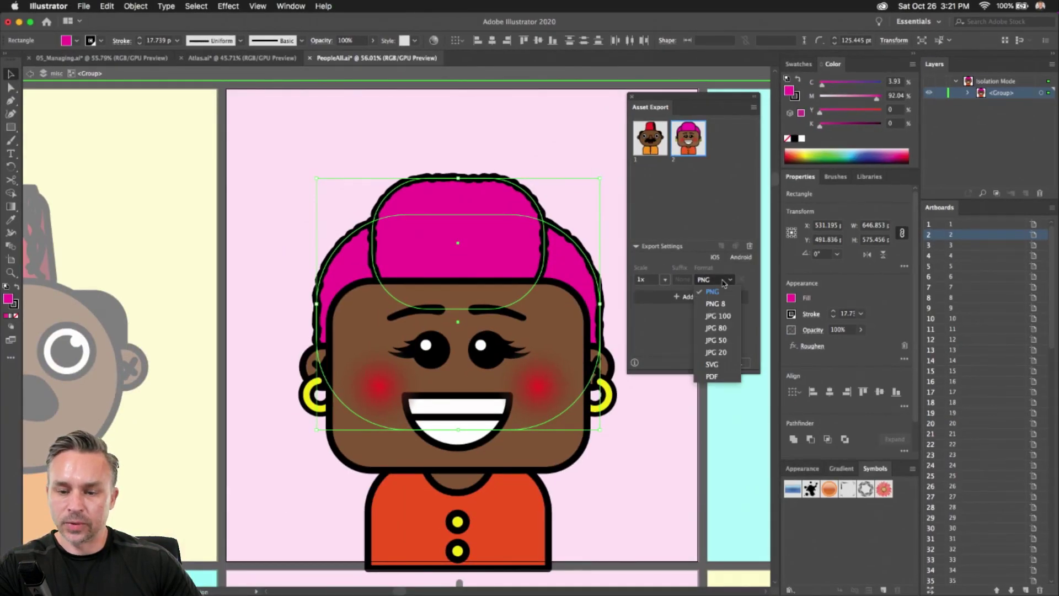
click(717, 384)
click(727, 364)
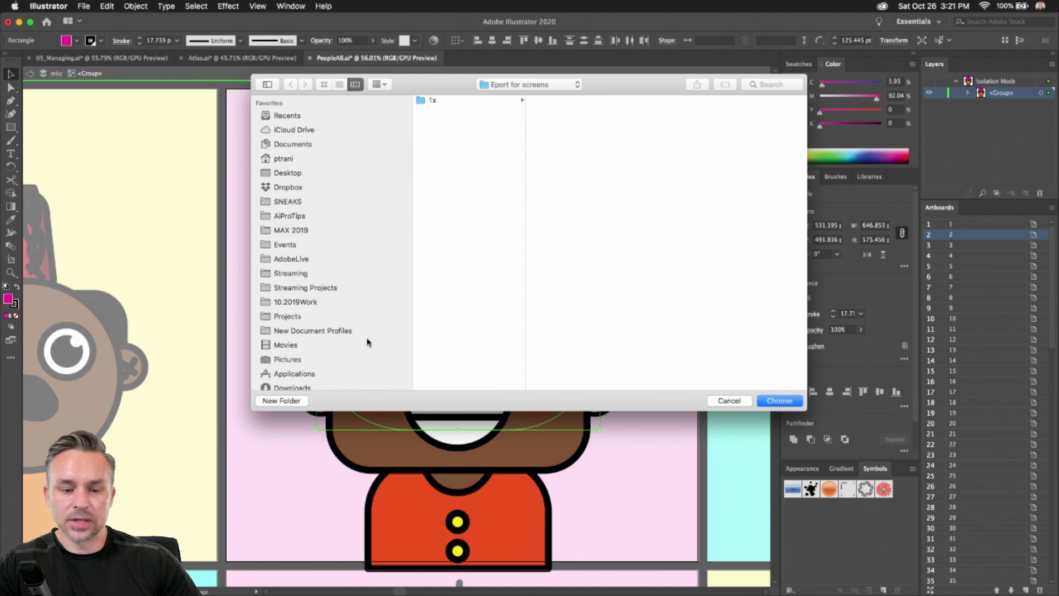
- Export into a new 'export panel' folder, then minimize the document to show the desktop
click(270, 400)
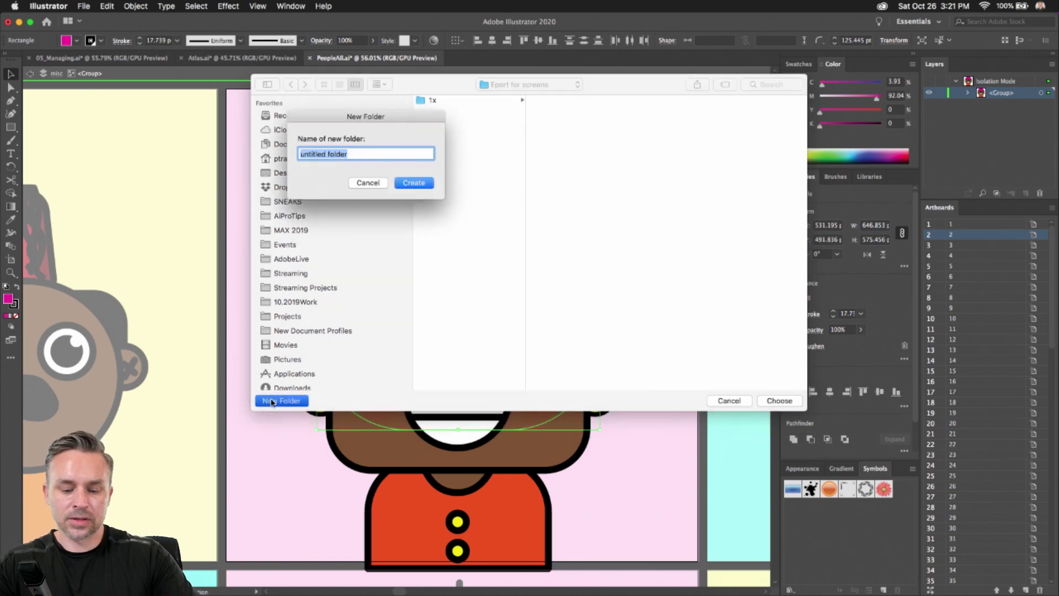
text(edspo)
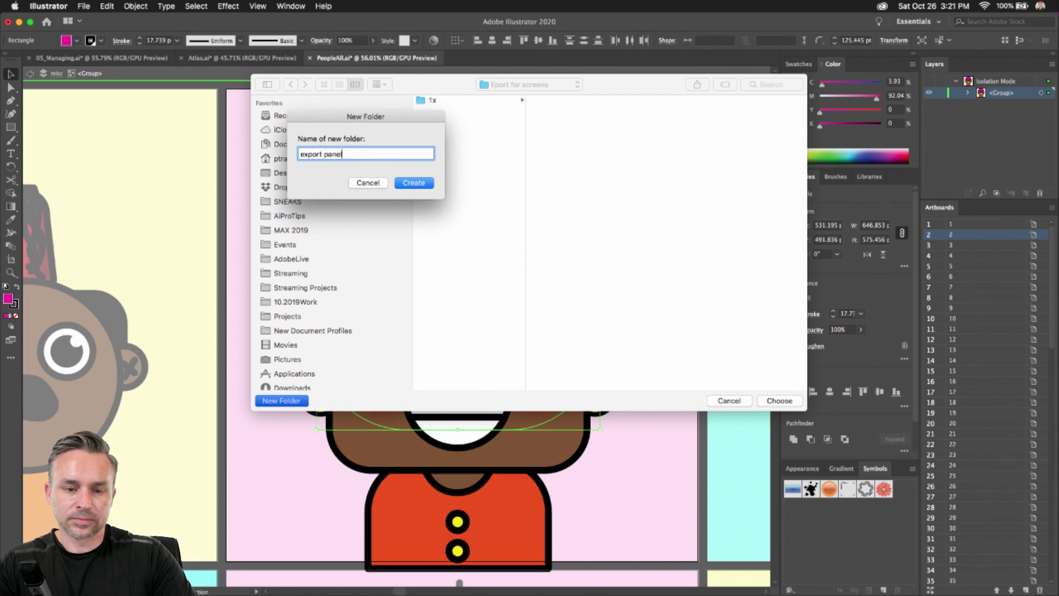
key(Return)
click(778, 401)
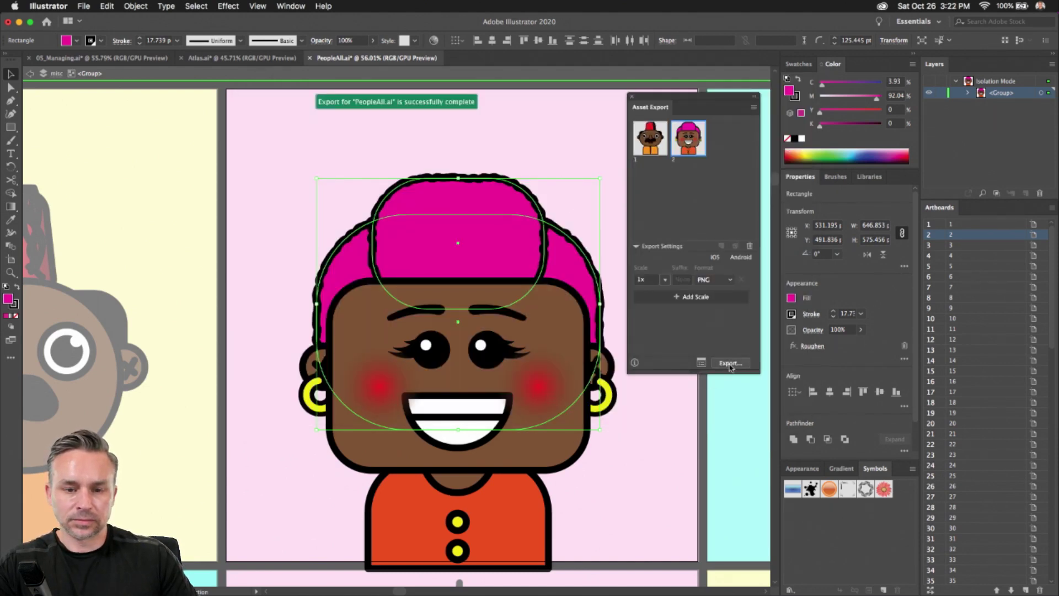
click(19, 22)
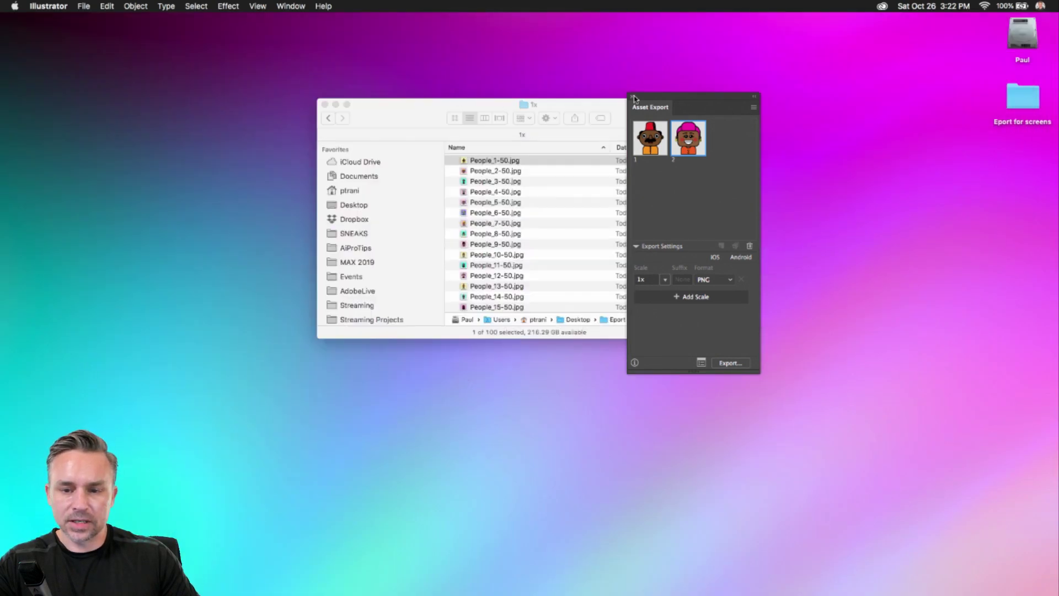
- Confirm 2.png sits in Eport for screens > export panel > 1x, then return to Illustrator
click(633, 97)
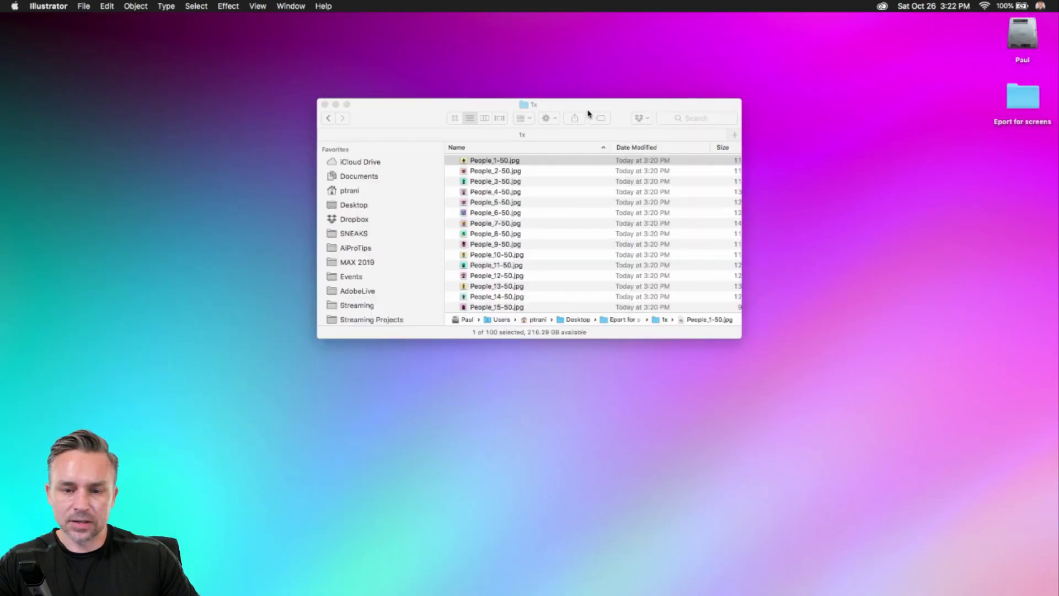
double_click(1022, 102)
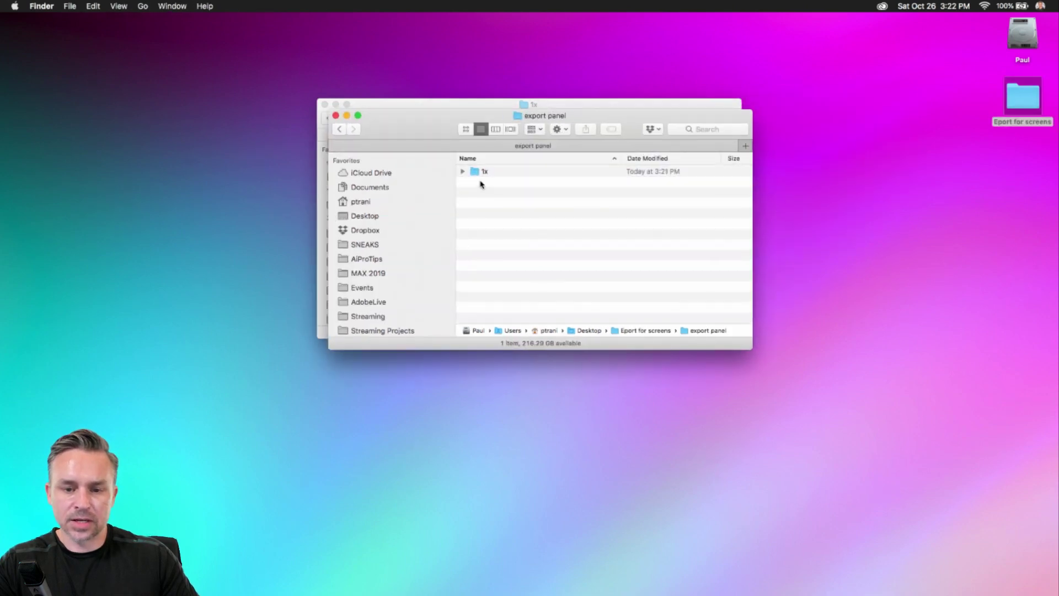
double_click(478, 172)
click(478, 173)
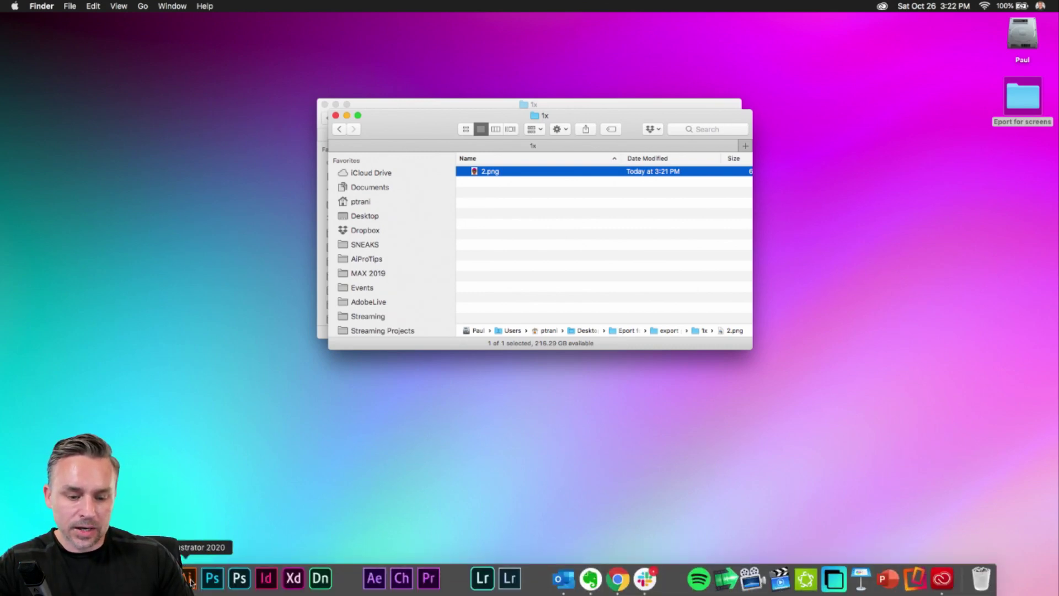
click(190, 579)
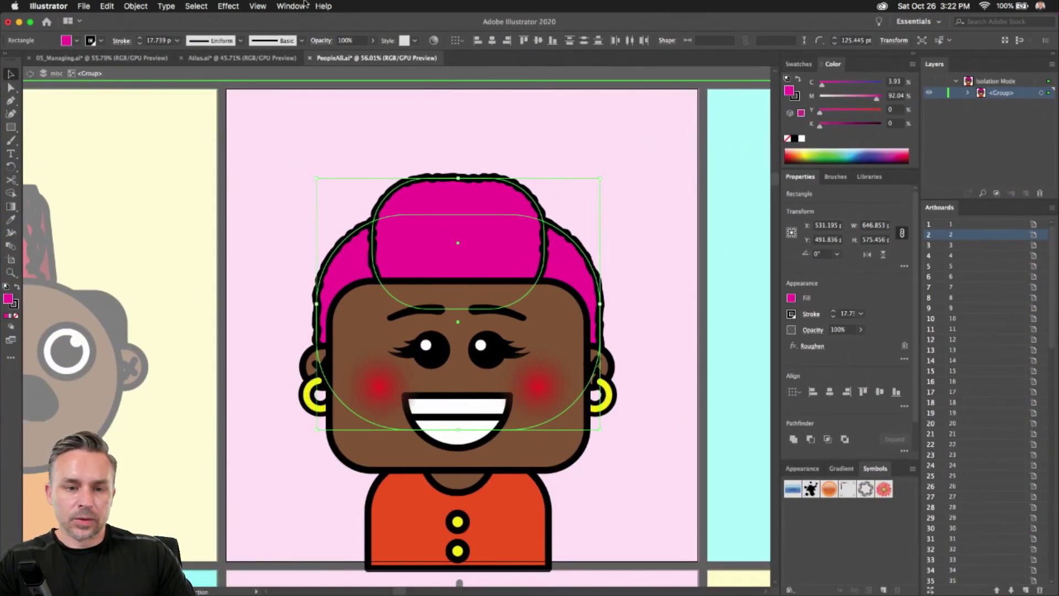
- Reopen the Asset Export panel and select both the fez and magenta-haired assets
click(291, 6)
click(298, 182)
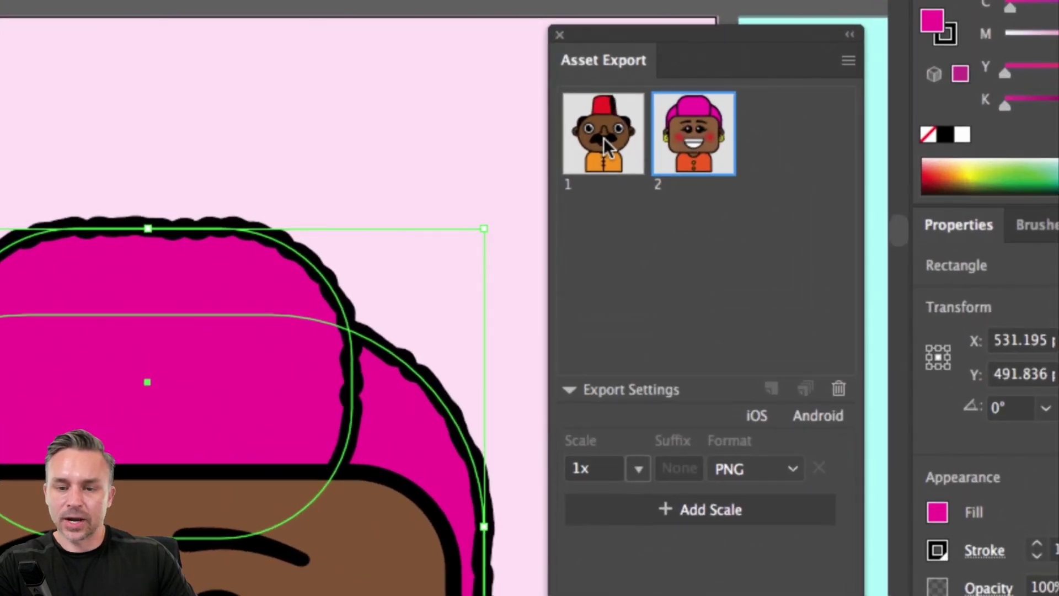
shift+click(650, 138)
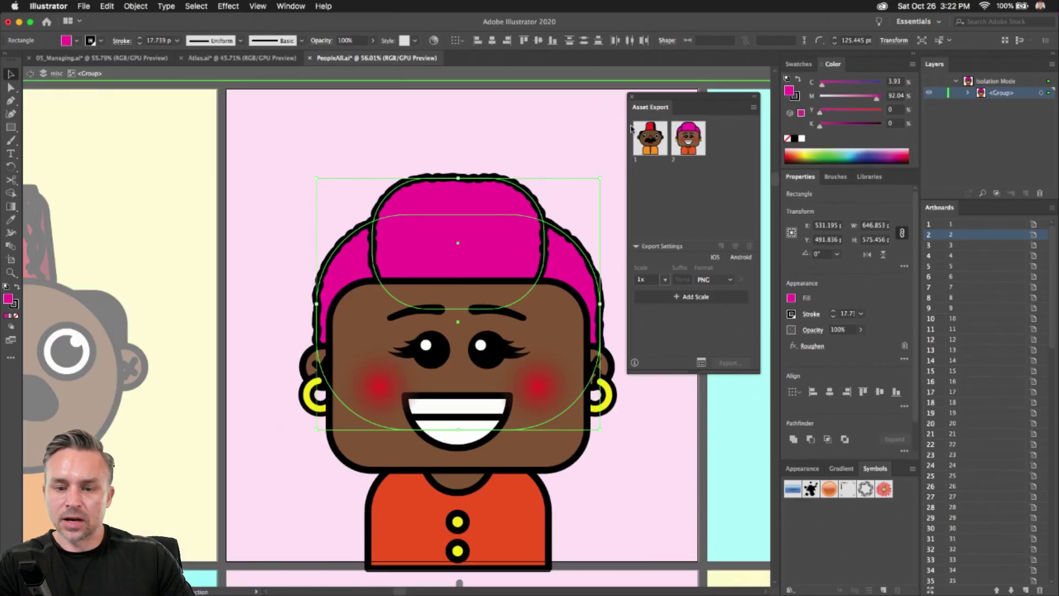
click(649, 142)
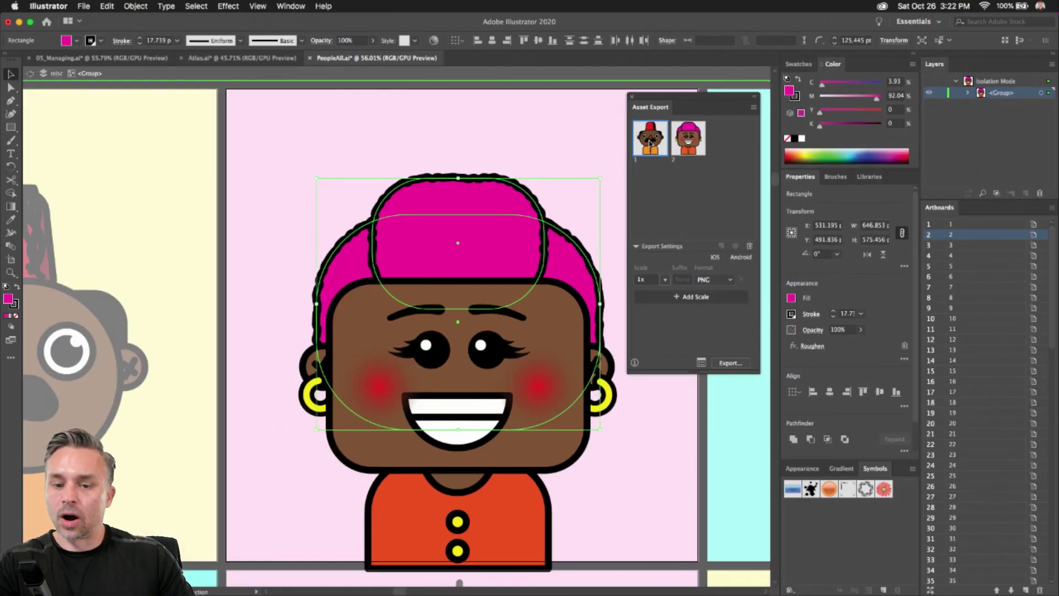
shift+click(688, 146)
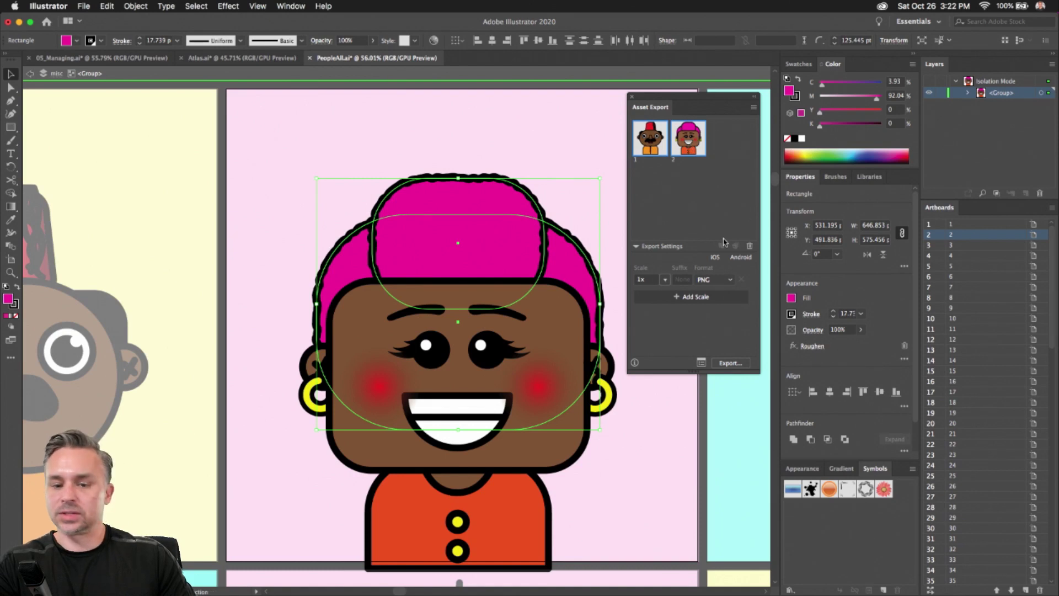
- Export both assets into the export panel folder, replacing the existing 2.png
click(728, 363)
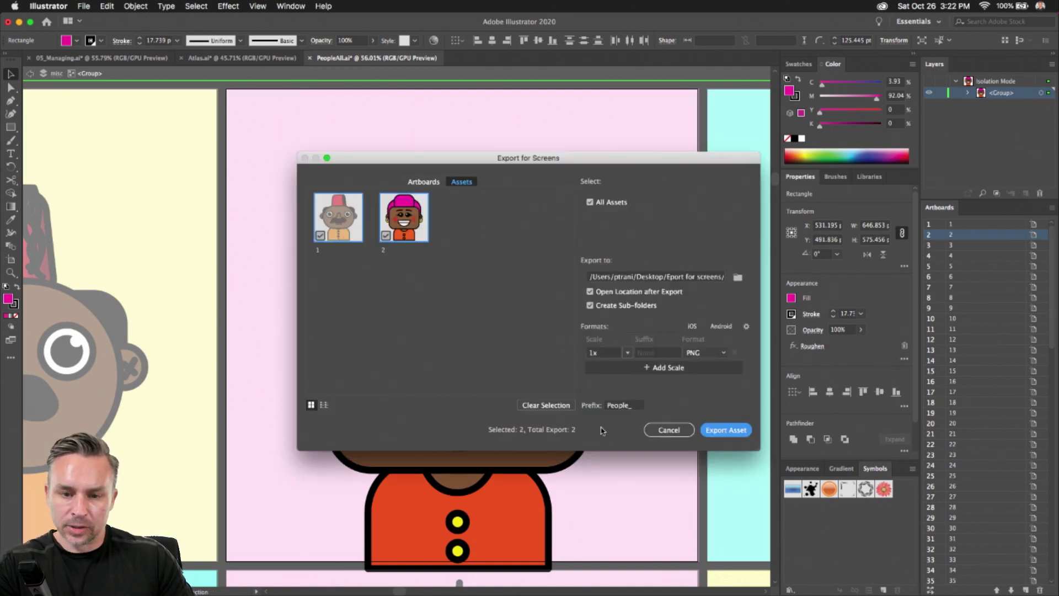
click(668, 430)
click(728, 363)
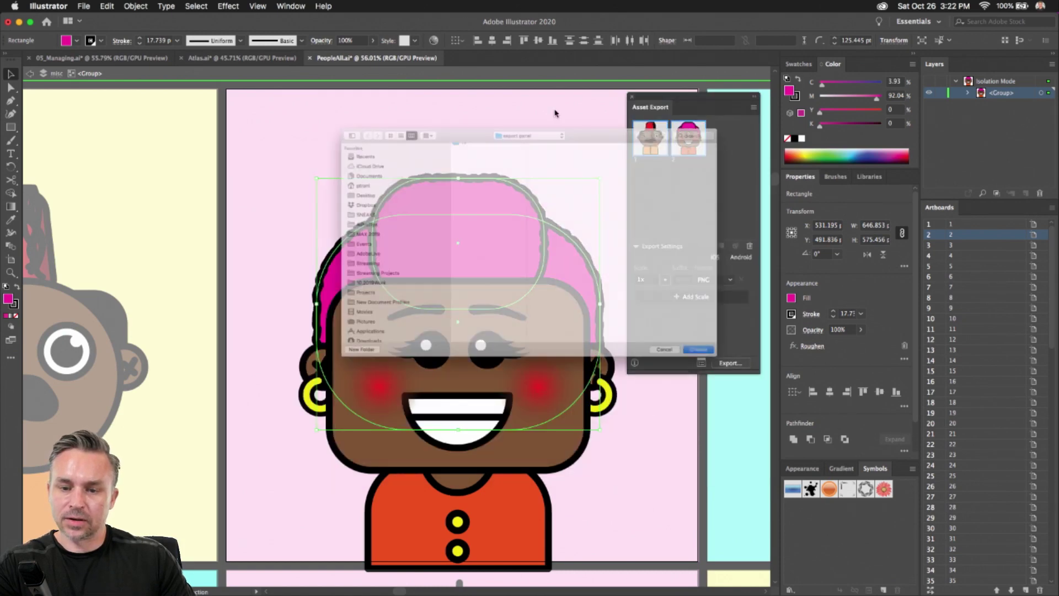
click(725, 398)
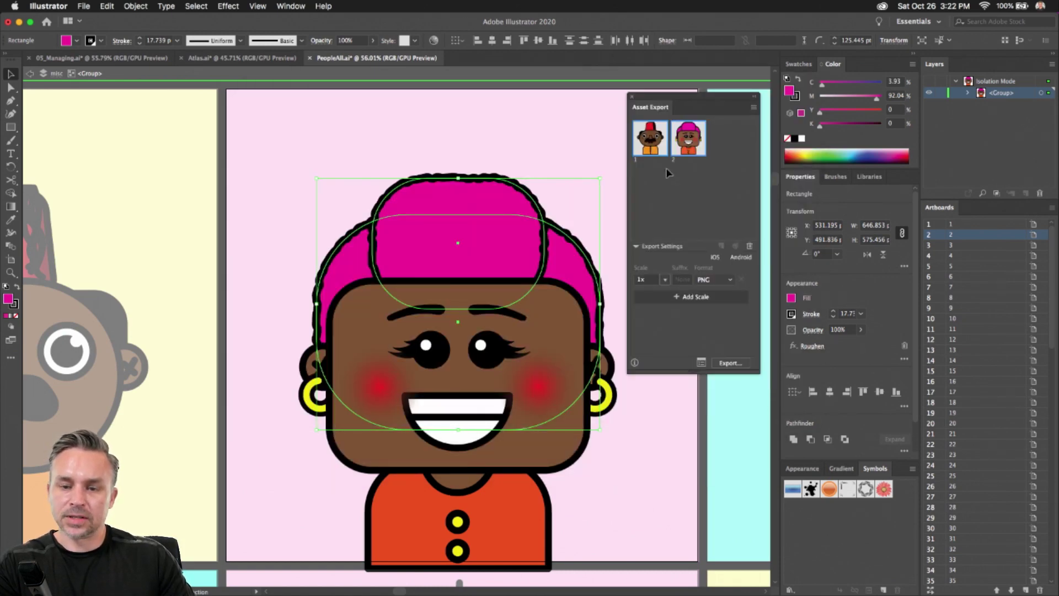
click(729, 362)
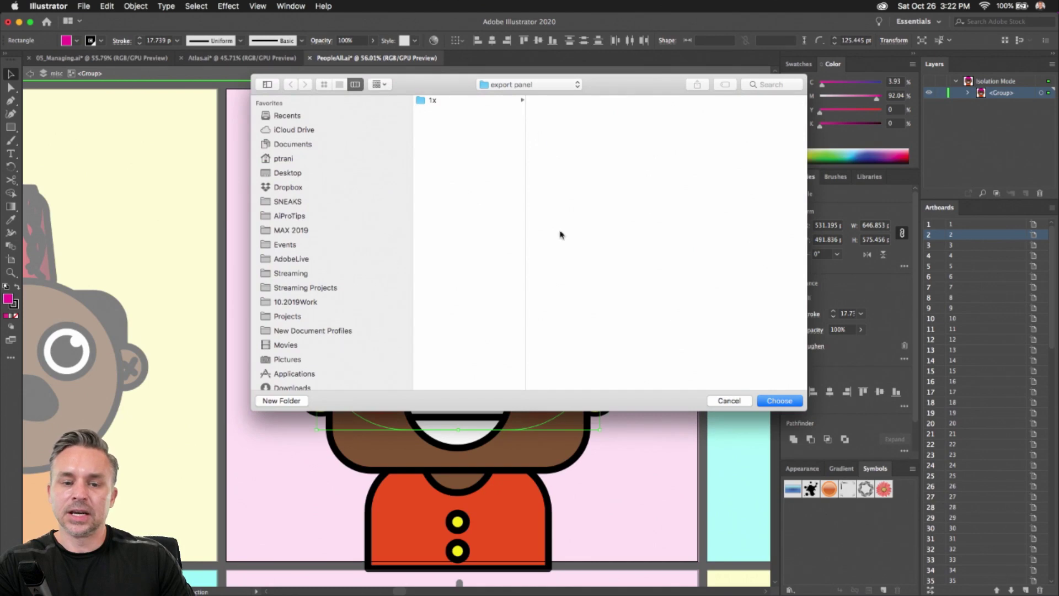
click(776, 398)
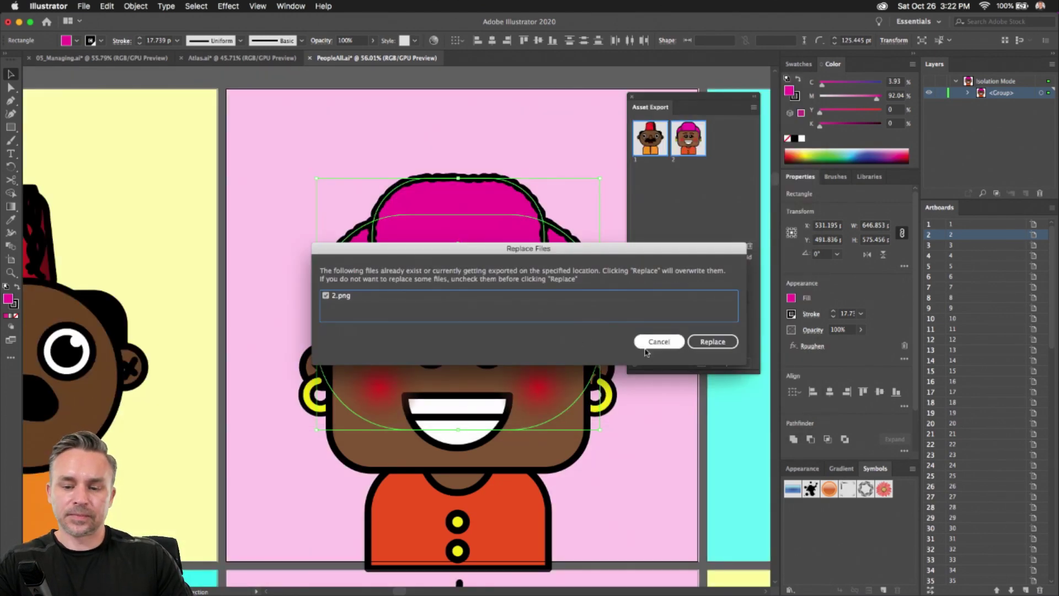
click(712, 341)
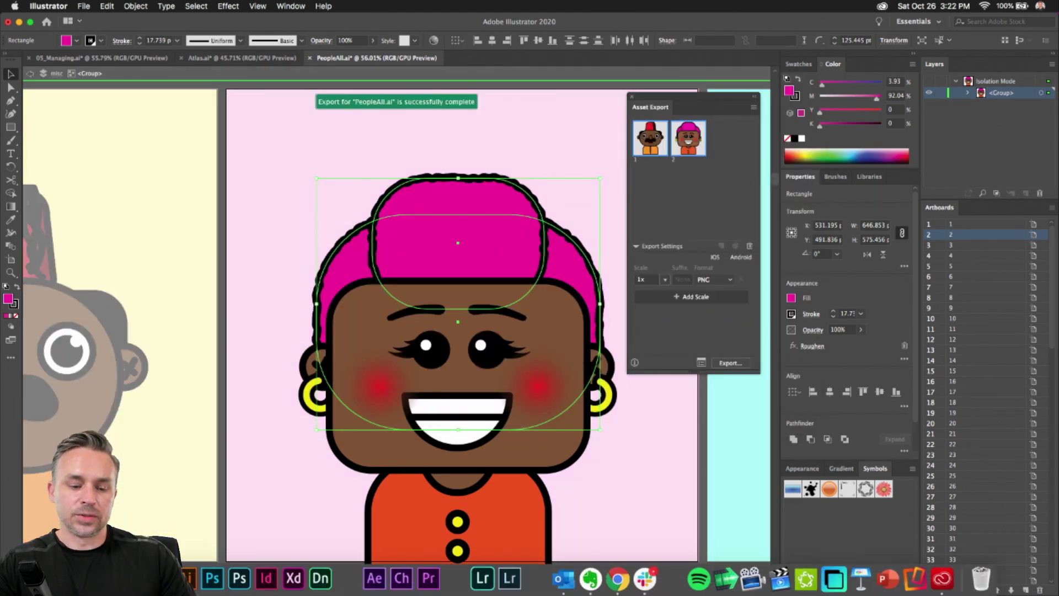
- Quick Look the exported 1.png fez avatar, then close the Finder windows and return to Illustrator
click(484, 172)
key(space)
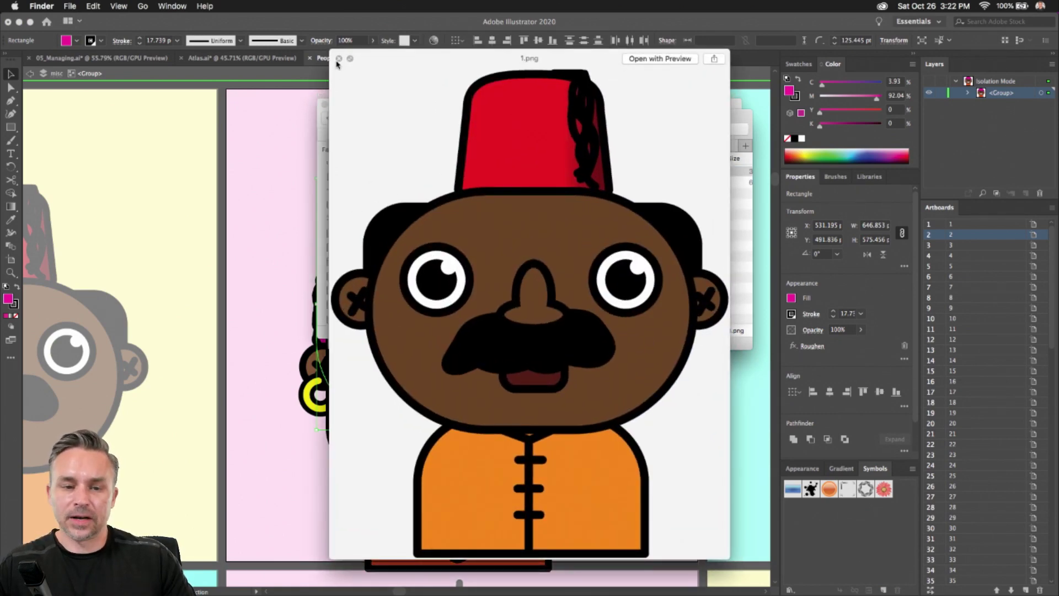
click(338, 60)
click(518, 231)
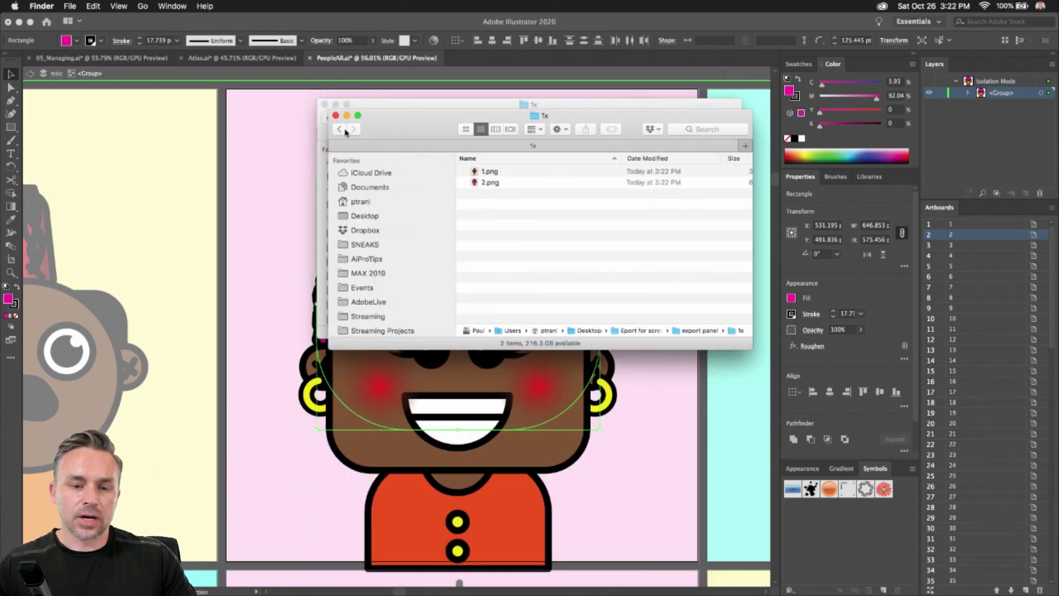
click(335, 115)
click(325, 104)
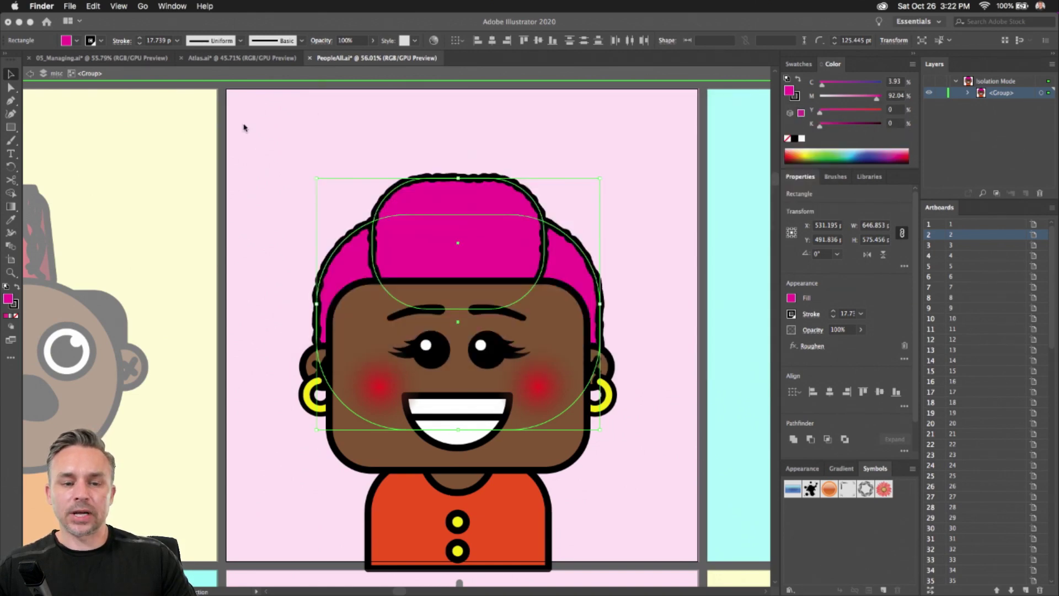
click(219, 110)
- Exit isolation mode to show the full artwork, then check and dismiss the File > Export options
click(29, 75)
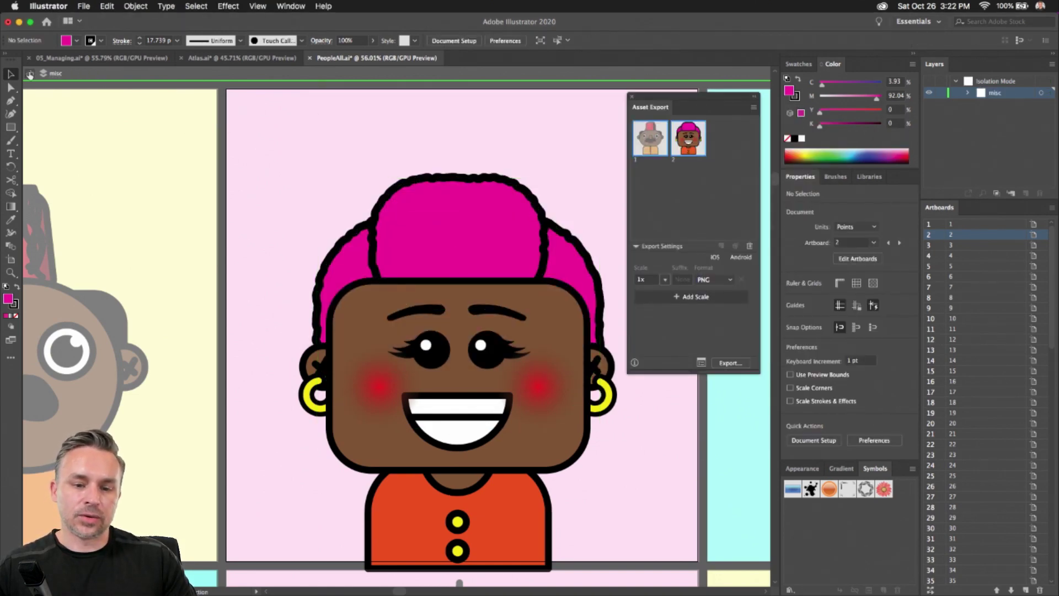
click(78, 6)
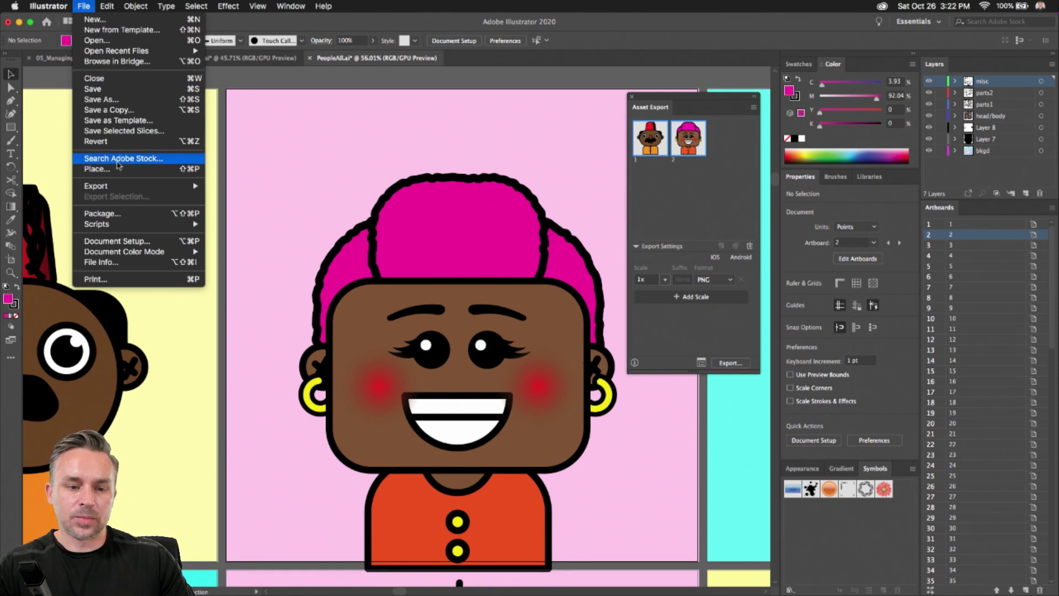
mouse_move(116, 187)
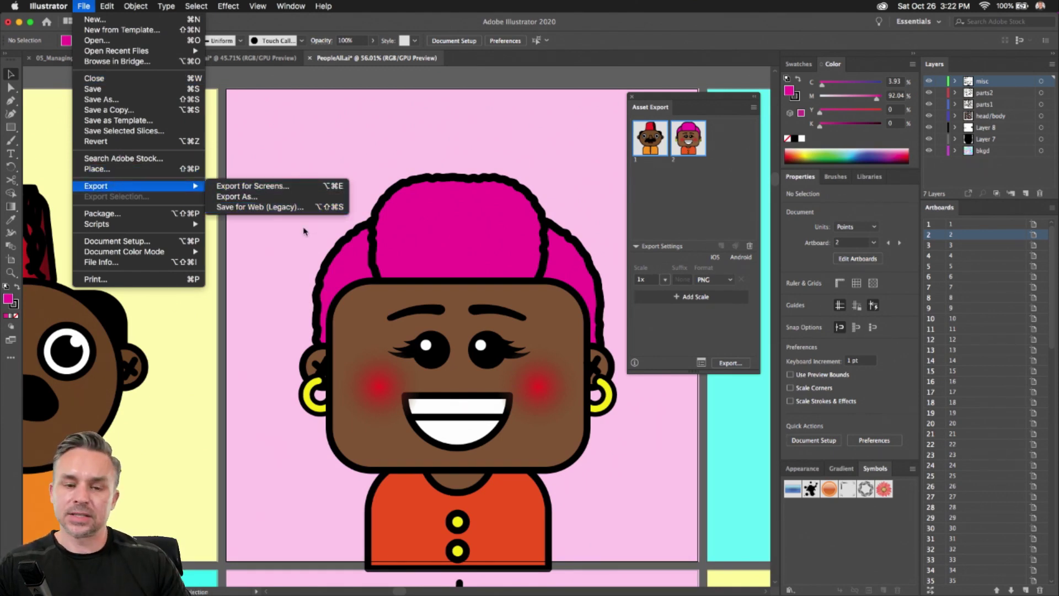
click(513, 76)
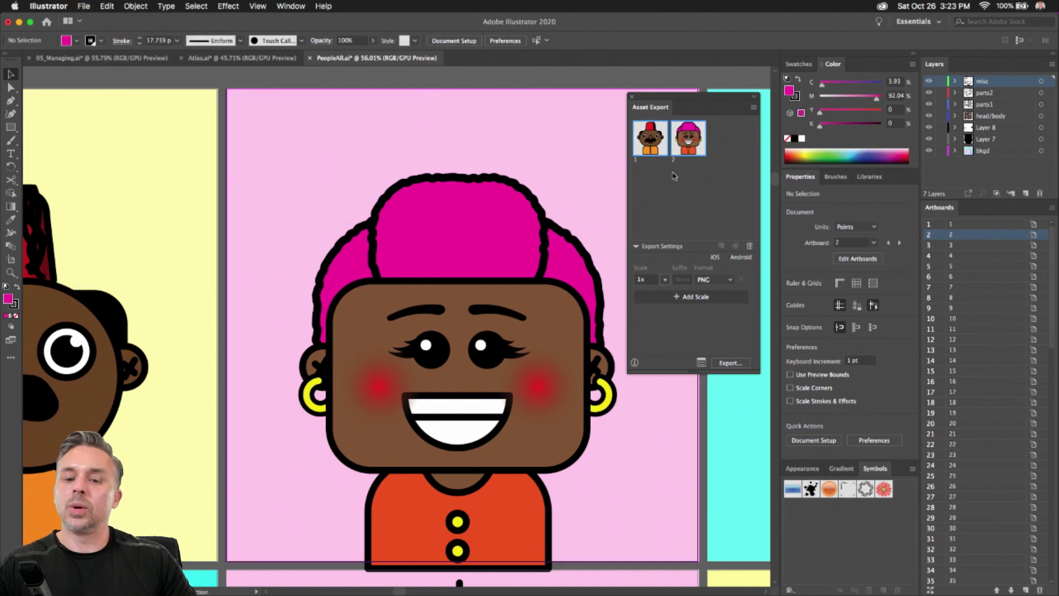